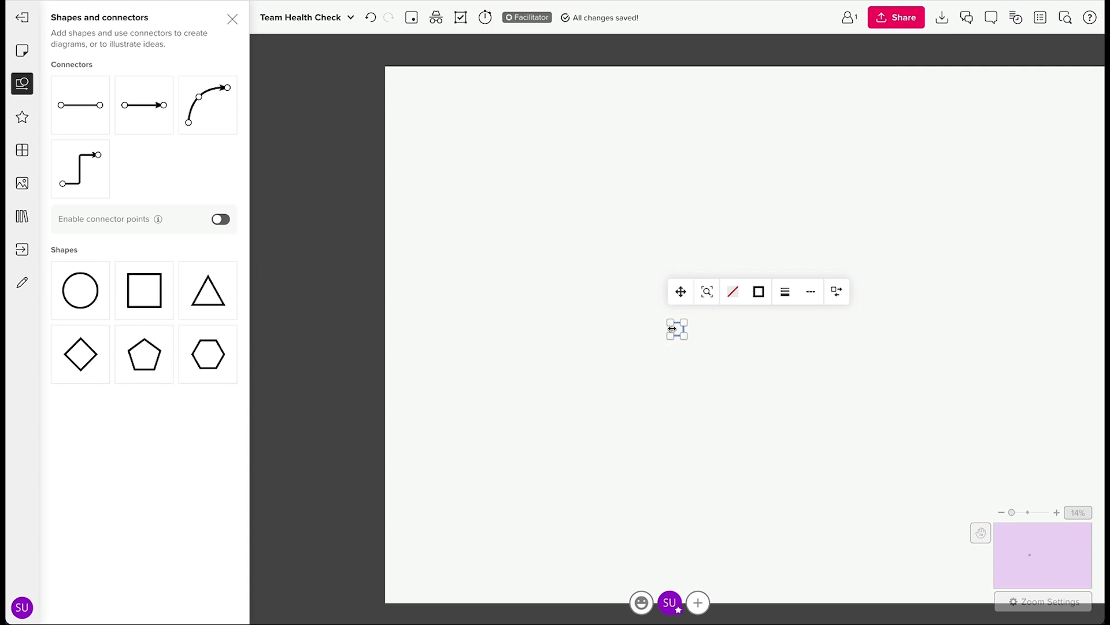
Stretch the rectangle into a banner spanning the full width of the canvas's upper edge and fill it light purple
{"action": "left_click_drag", "start_coordinate": [672, 328], "coordinate": [538, 105]}
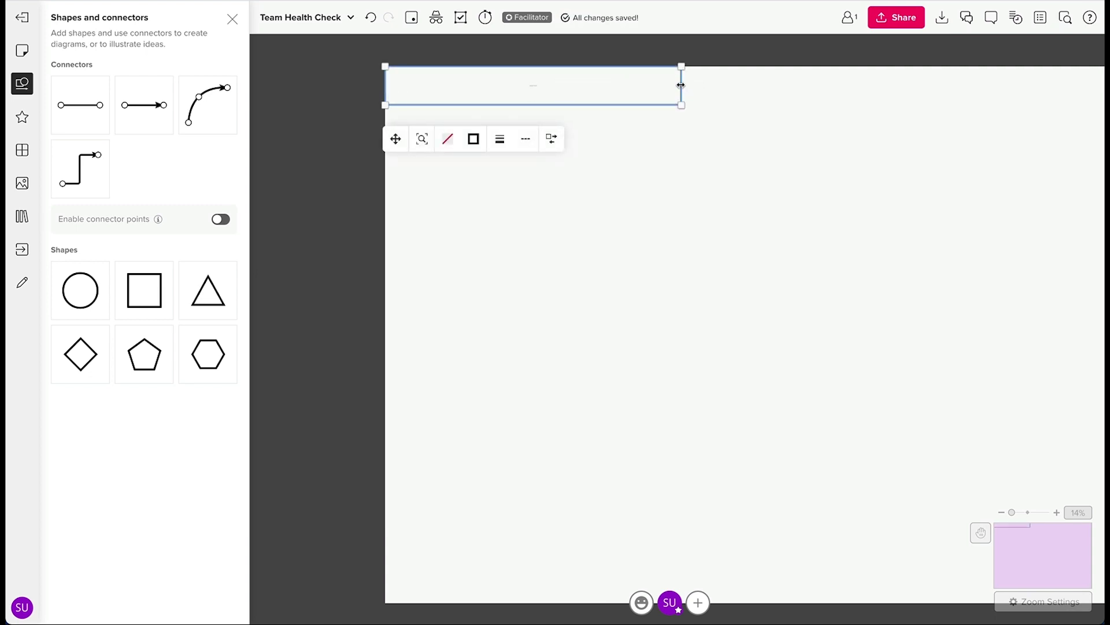
{"action": "mouse_move", "coordinate": [681, 85]}
{"action": "left_mouse_down"}
{"action": "mouse_move", "coordinate": [1056, 109]}
{"action": "mouse_move", "coordinate": [897, 119]}
{"action": "mouse_move", "coordinate": [874, 107]}
{"action": "mouse_move", "coordinate": [998, 106]}
{"action": "left_mouse_up"}
{"action": "left_click", "coordinate": [322, 48]}
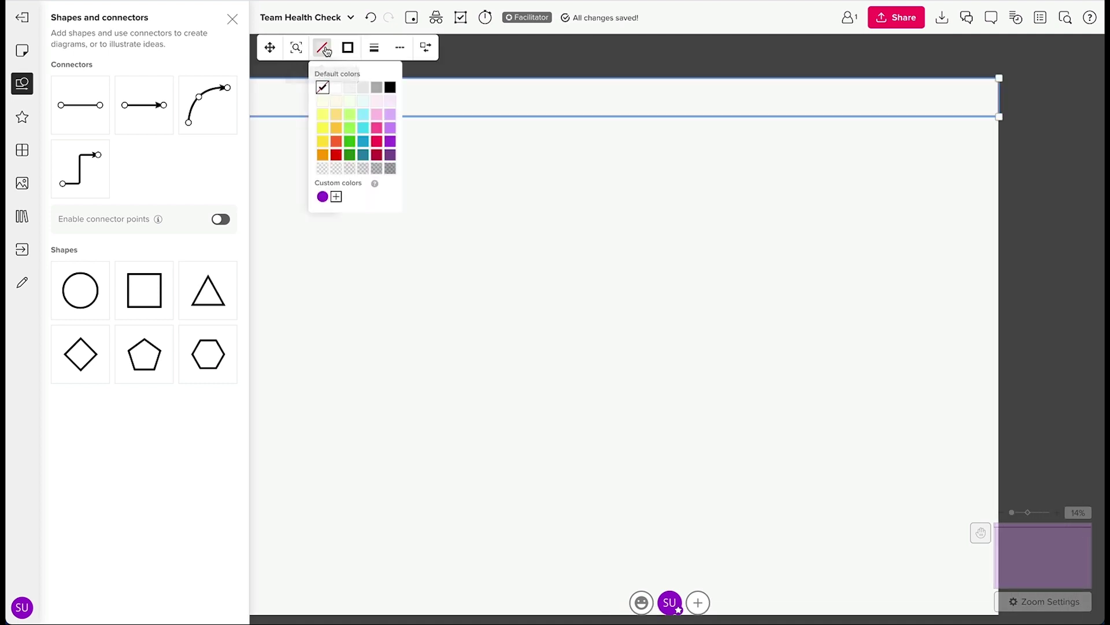
{"action": "left_click", "coordinate": [390, 115]}
{"action": "left_click", "coordinate": [233, 19]}
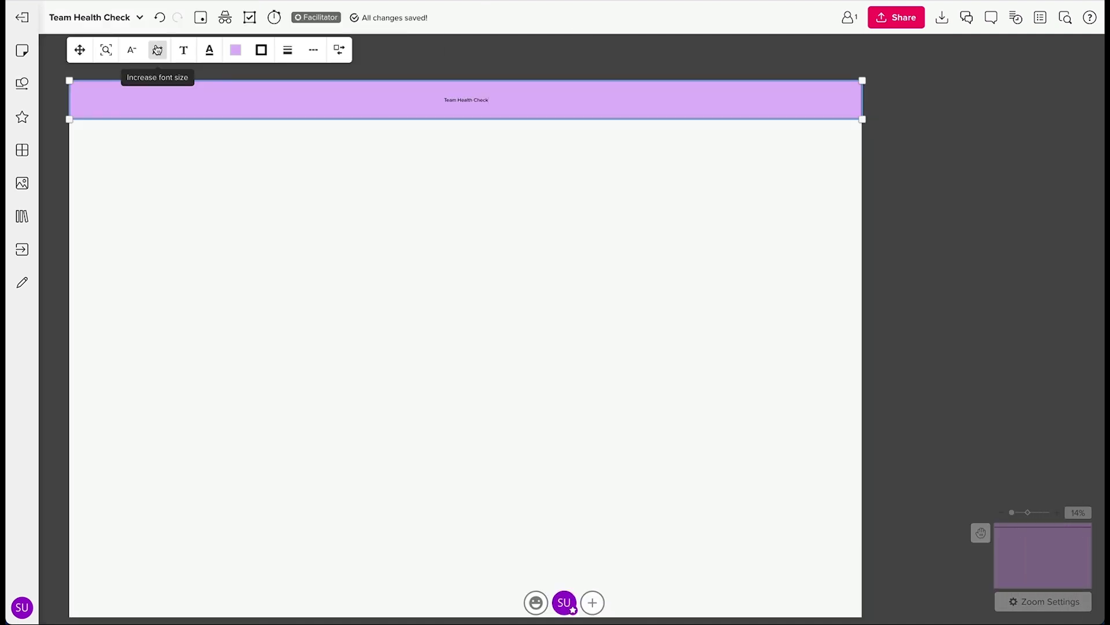
Enlarge the "Team Health Check" title text inside the purple banner
{"action": "left_click", "coordinate": [157, 50]}
{"action": "left_click", "coordinate": [157, 50]}
{"action": "left_click", "coordinate": [446, 186]}
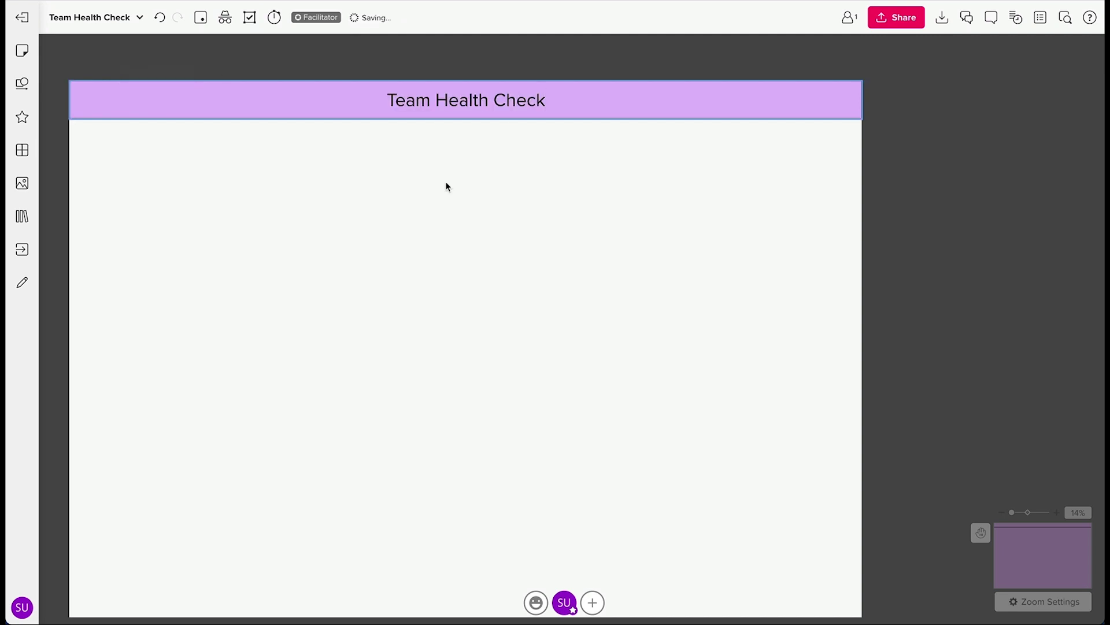
Draw a straight horizontal line without arrowheads below the banner, roughly centred on the canvas
{"action": "left_click", "coordinate": [22, 83]}
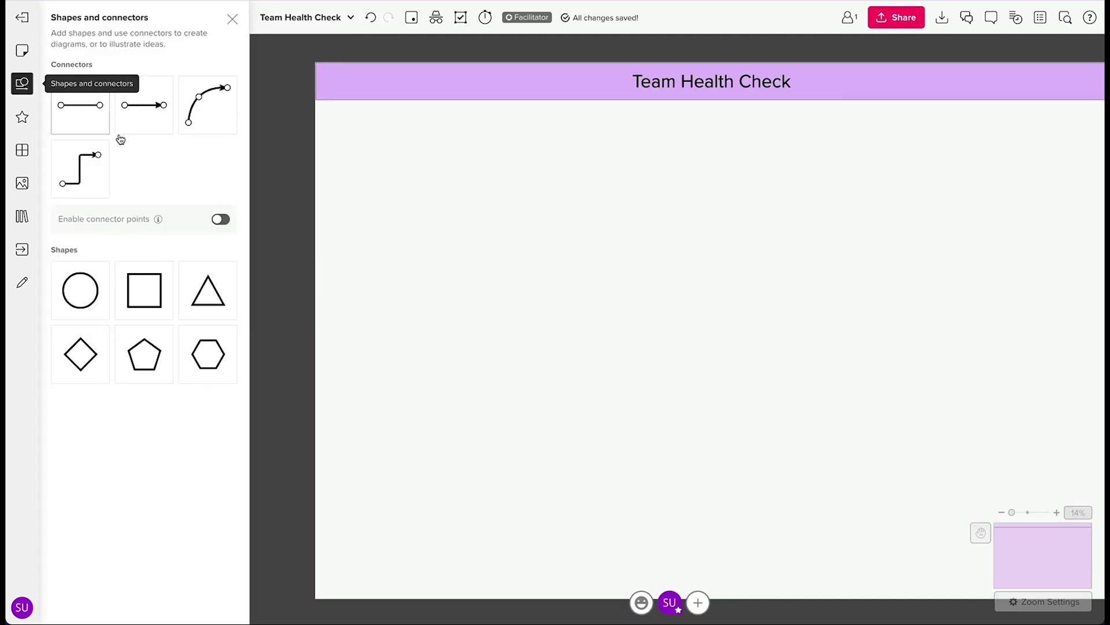
{"action": "left_click", "coordinate": [85, 128]}
{"action": "left_click_drag", "start_coordinate": [567, 136], "coordinate": [921, 136]}
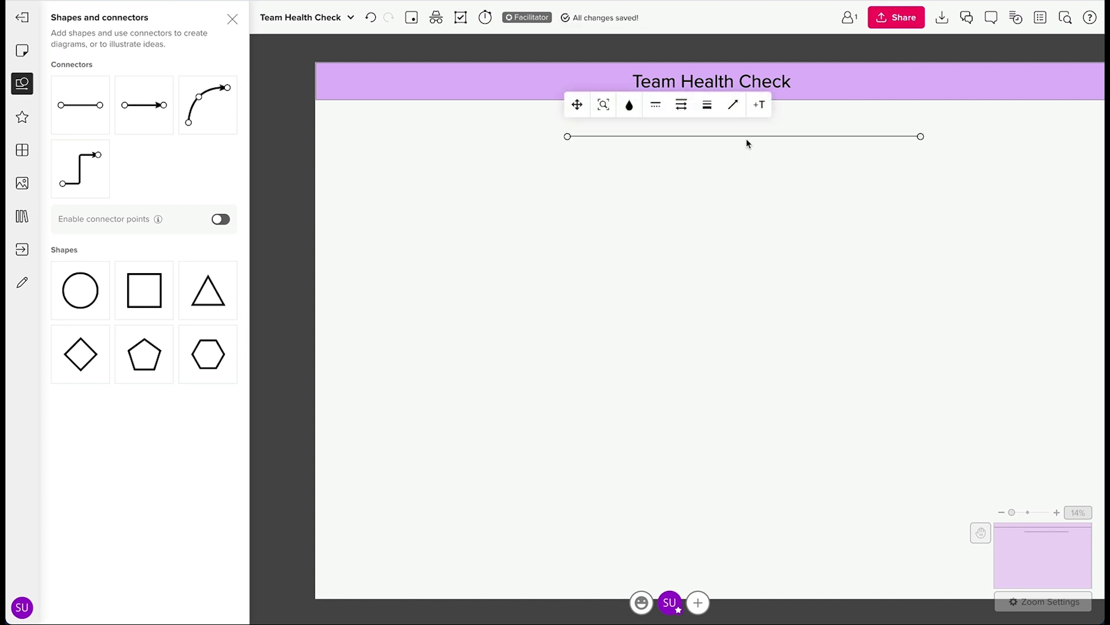
Duplicate the horizontal line repeatedly and place each copy below the previous one until there are ten stacked lines
{"action": "key", "text": "super+d"}
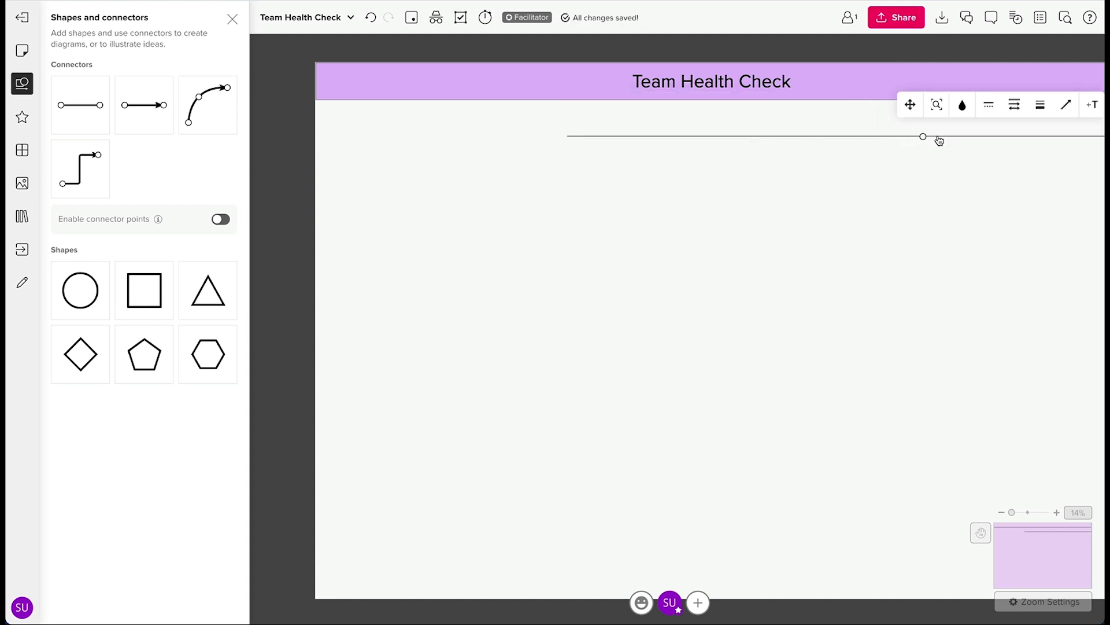
{"action": "left_click_drag", "start_coordinate": [940, 140], "coordinate": [584, 166]}
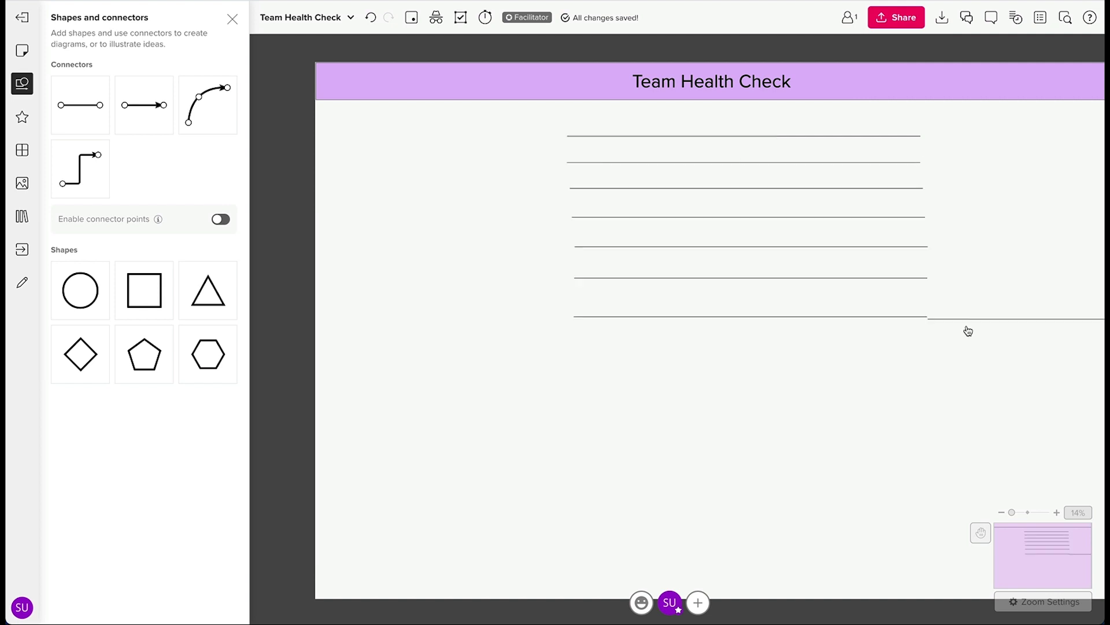
{"action": "left_click_drag", "start_coordinate": [969, 322], "coordinate": [619, 361]}
{"action": "key", "text": "super+d"}
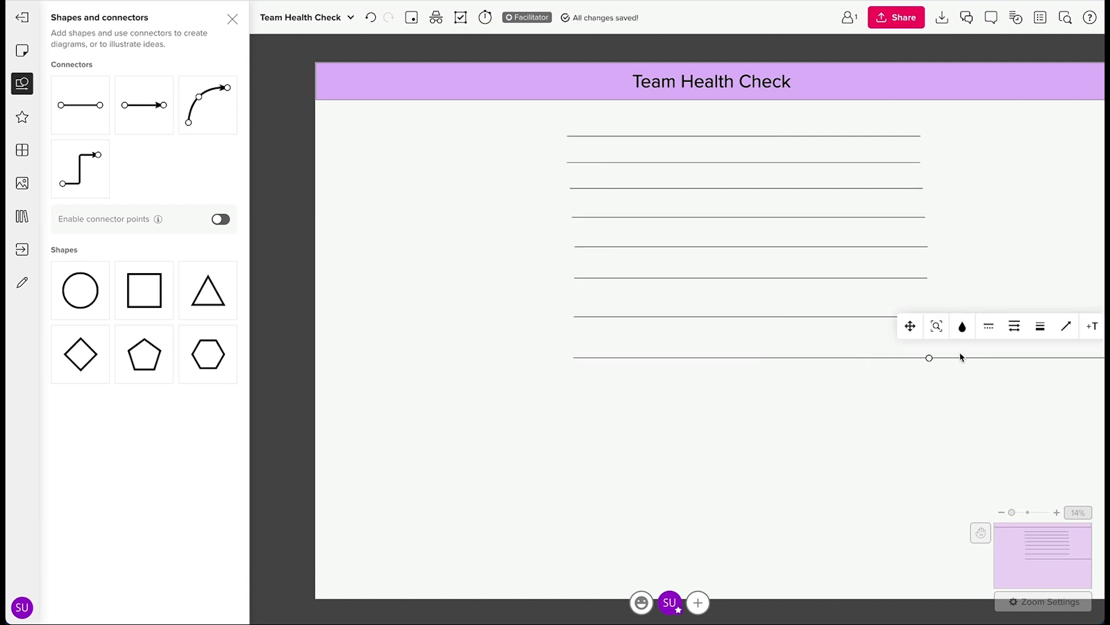
{"action": "left_click_drag", "start_coordinate": [979, 362], "coordinate": [622, 415]}
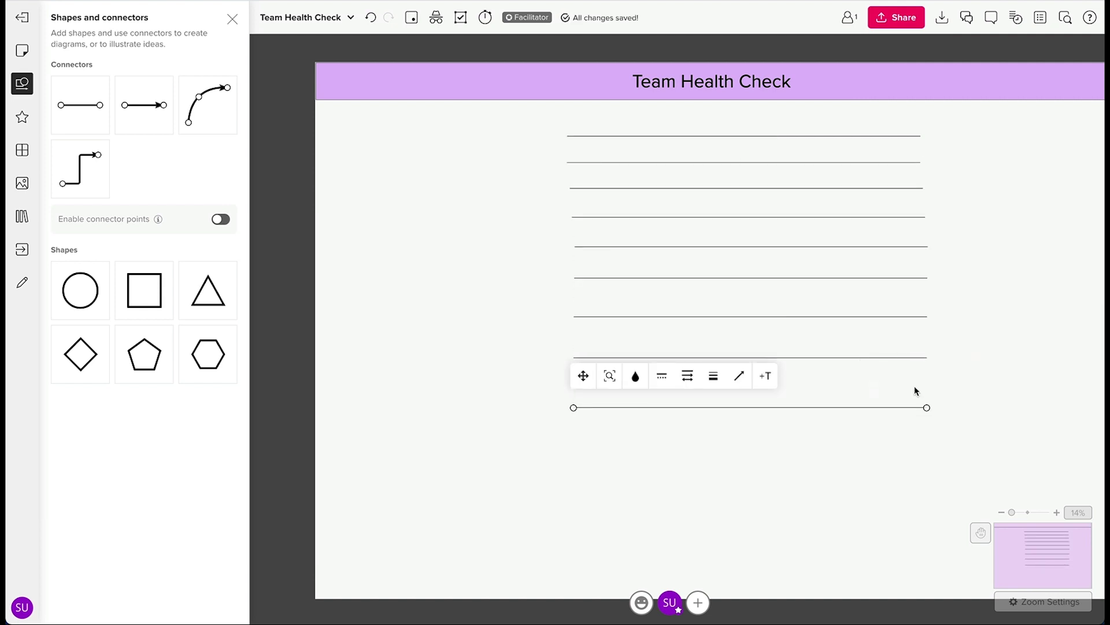
{"action": "key", "text": "super+d"}
{"action": "left_click_drag", "start_coordinate": [973, 408], "coordinate": [625, 491]}
Align all ten horizontal lines left and distribute them vertically at equal spacing
{"action": "left_click_drag", "start_coordinate": [550, 126], "coordinate": [871, 565]}
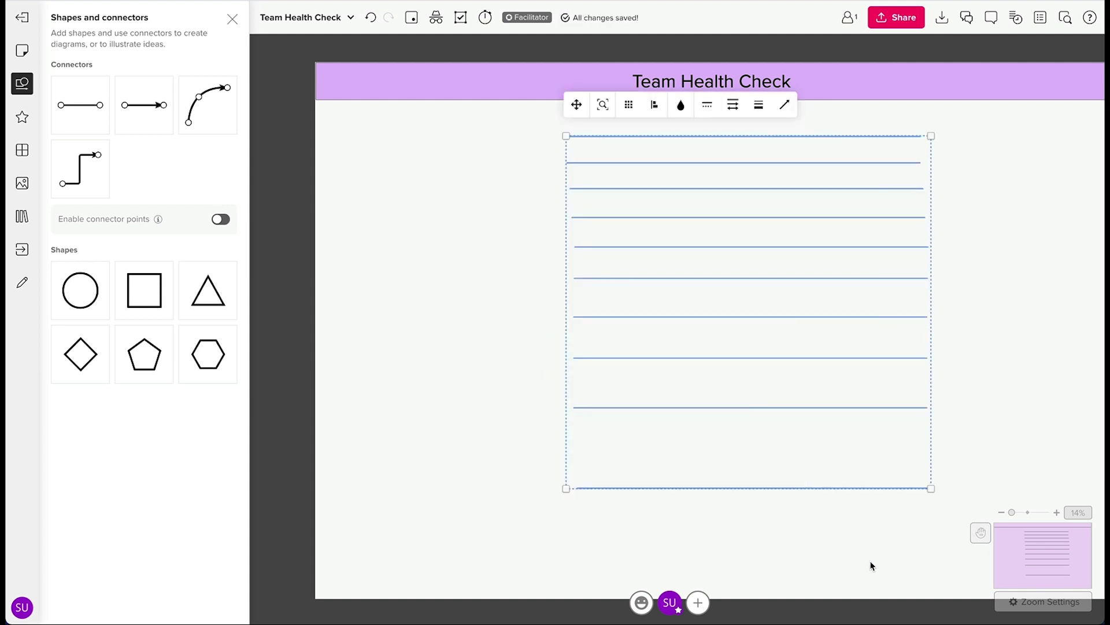
{"action": "left_click", "coordinate": [655, 105]}
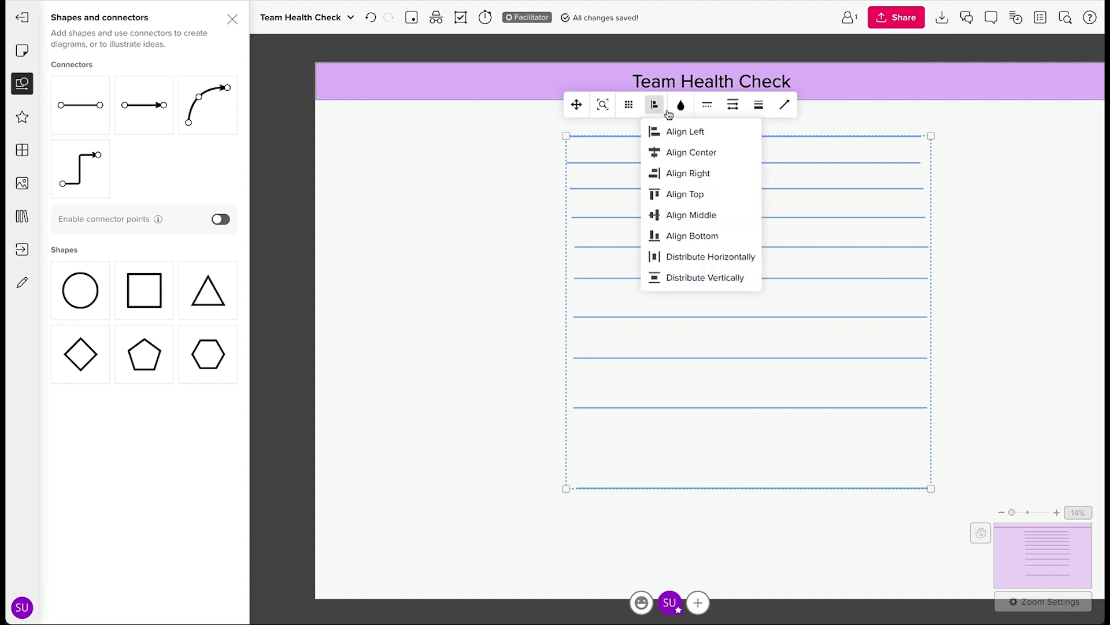
{"action": "left_click", "coordinate": [719, 139]}
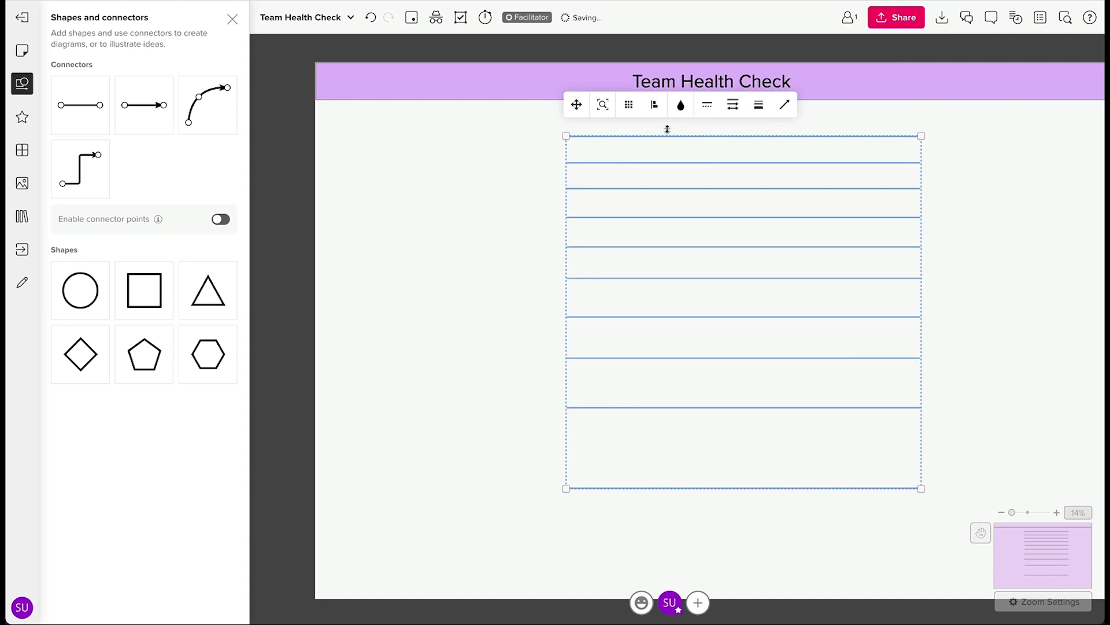
{"action": "left_click", "coordinate": [654, 105]}
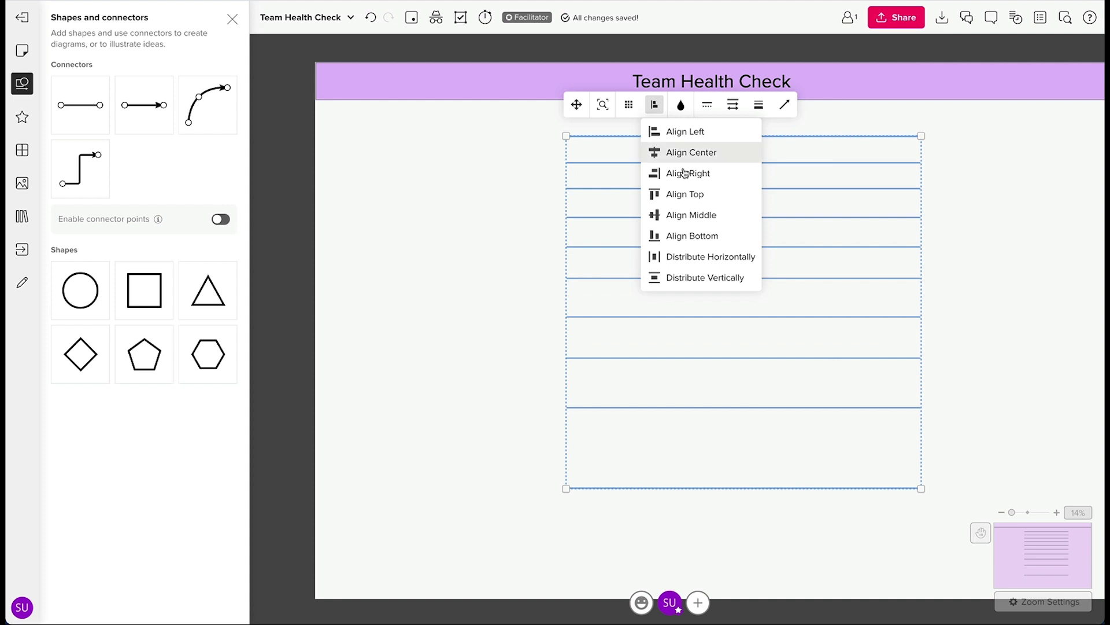
{"action": "left_click", "coordinate": [706, 278]}
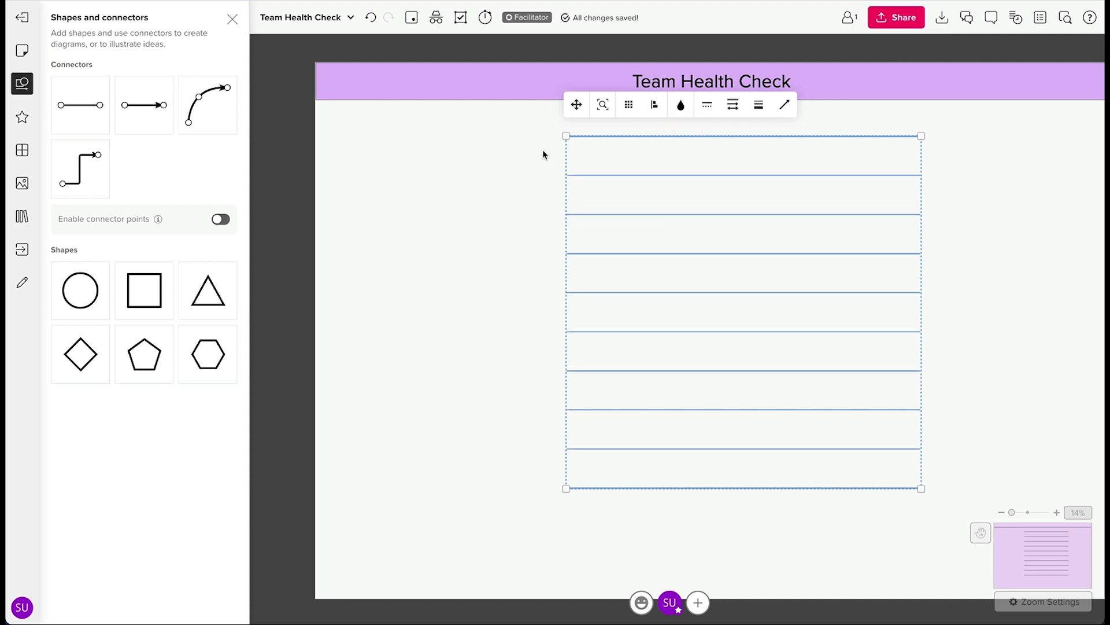
Add five vertical lines across the rows and distribute them horizontally so the grid has four equal columns
{"action": "left_click_drag", "start_coordinate": [508, 153], "coordinate": [509, 516]}
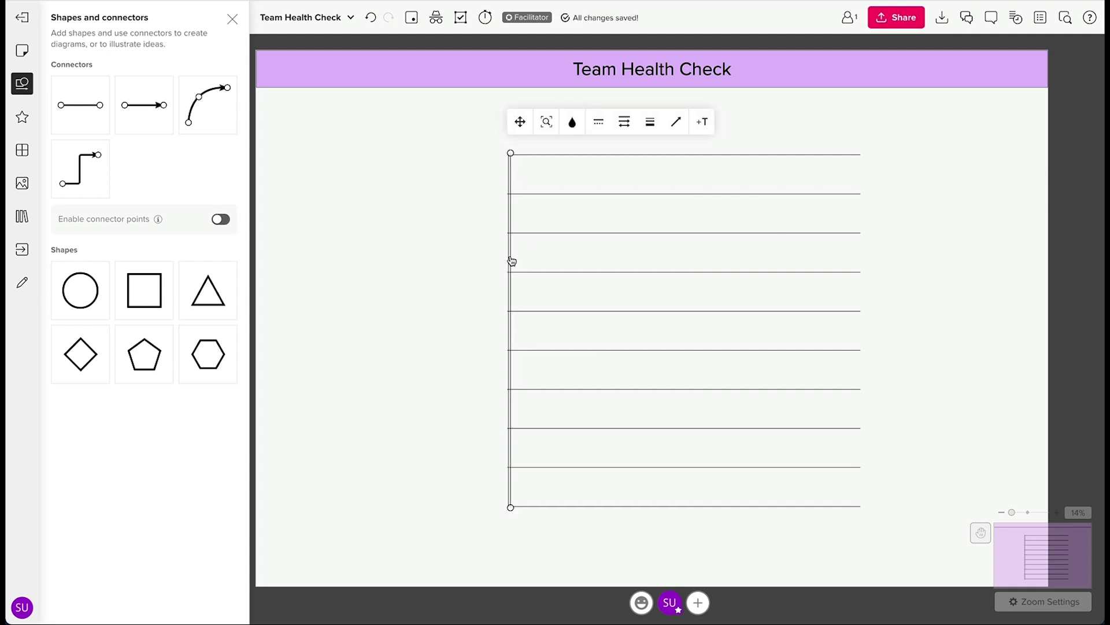
{"action": "left_click_drag", "start_coordinate": [510, 260], "coordinate": [602, 258]}
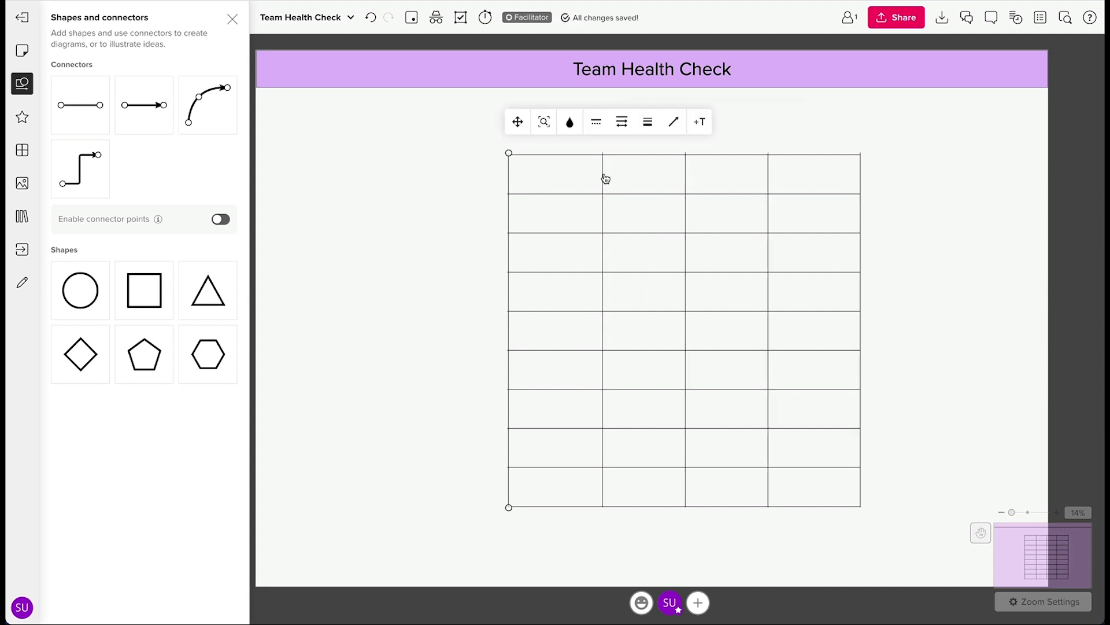
{"action": "left_click", "coordinate": [605, 178], "text": "shift"}
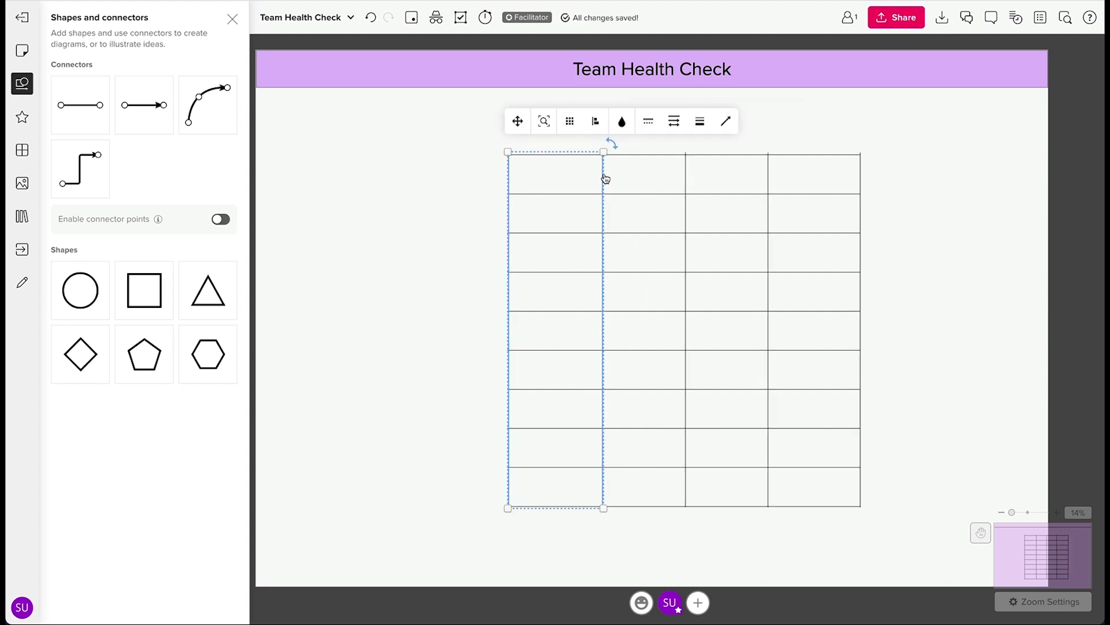
{"action": "left_click", "coordinate": [688, 177], "text": "shift"}
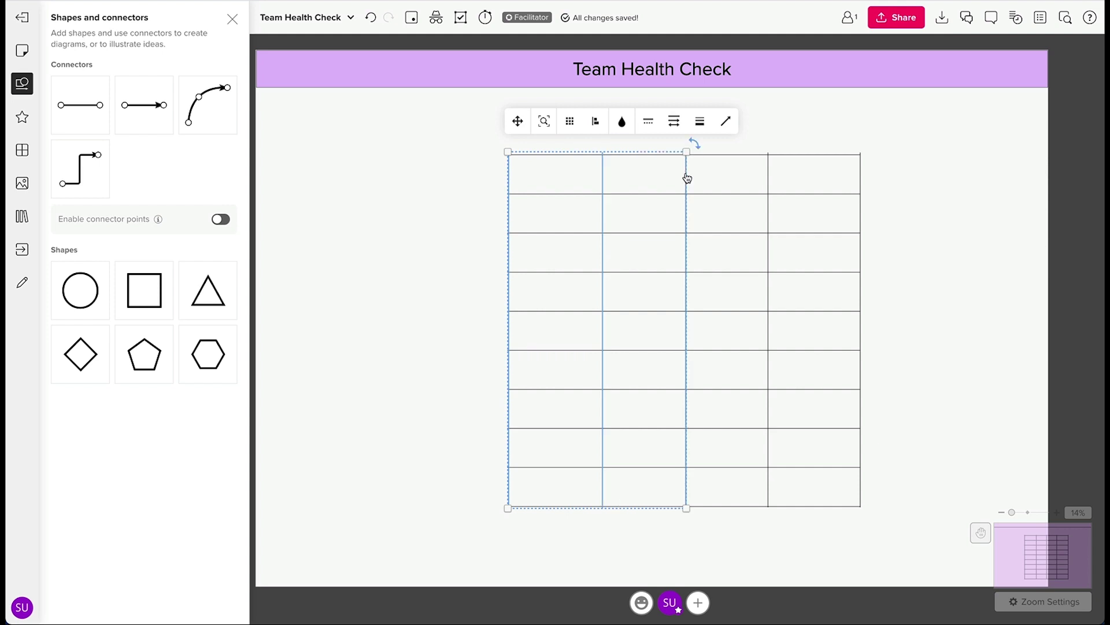
{"action": "left_click", "coordinate": [769, 178], "text": "shift"}
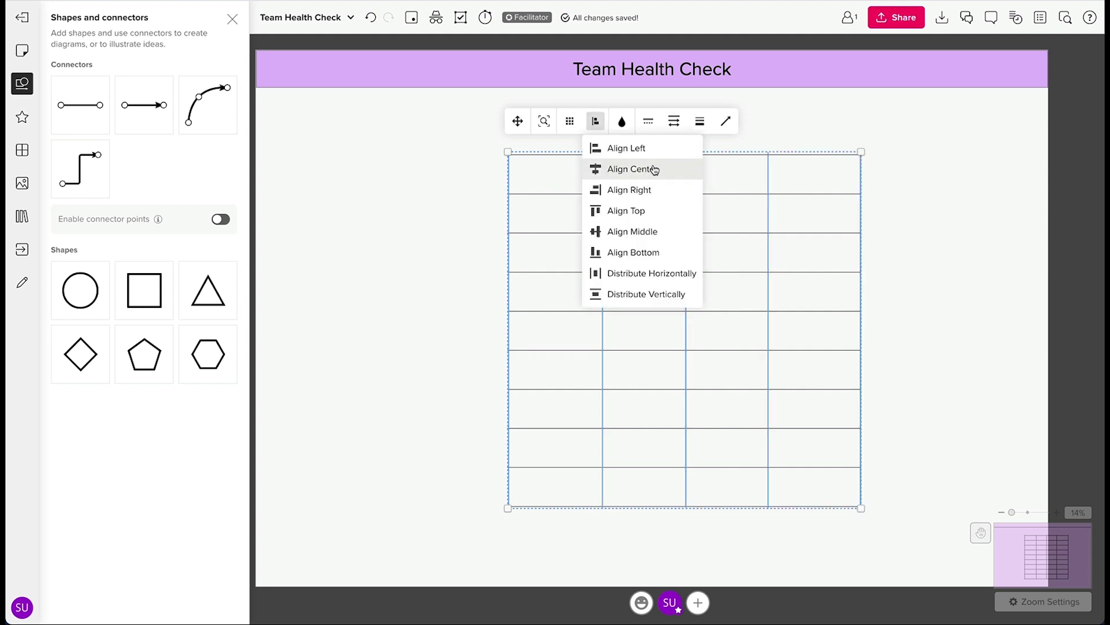
{"action": "left_click", "coordinate": [631, 276]}
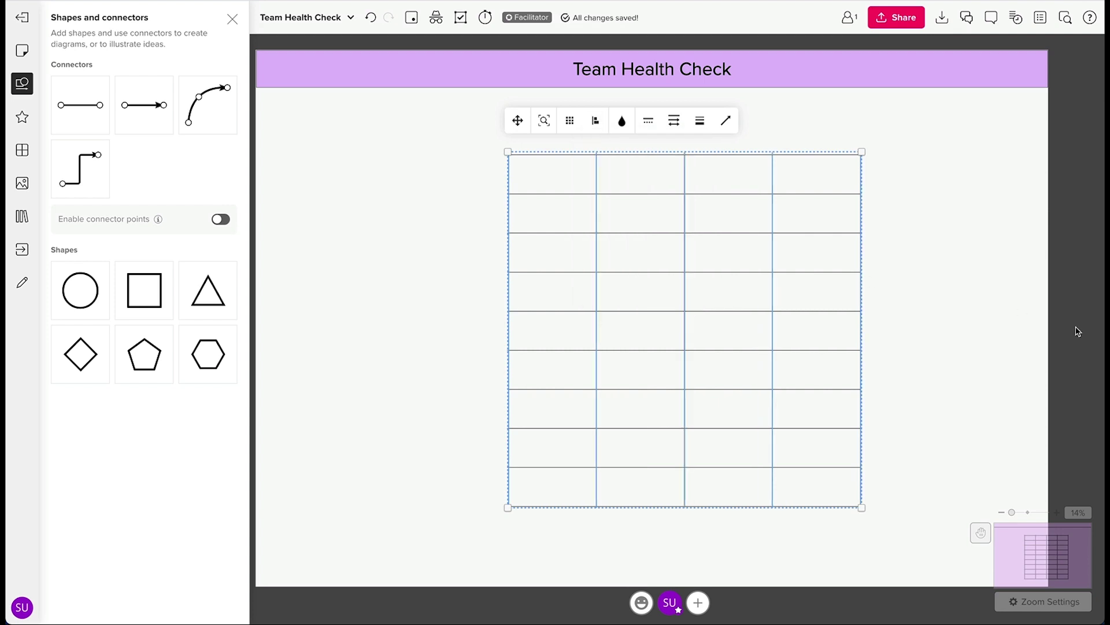
{"action": "left_click", "coordinate": [966, 290]}
Add a yellow "45 Min" sticky note and an enlarged light-blue 5x3 note explaining the Green, Yellow and Red ratings beside the grid
{"action": "left_click", "coordinate": [22, 51]}
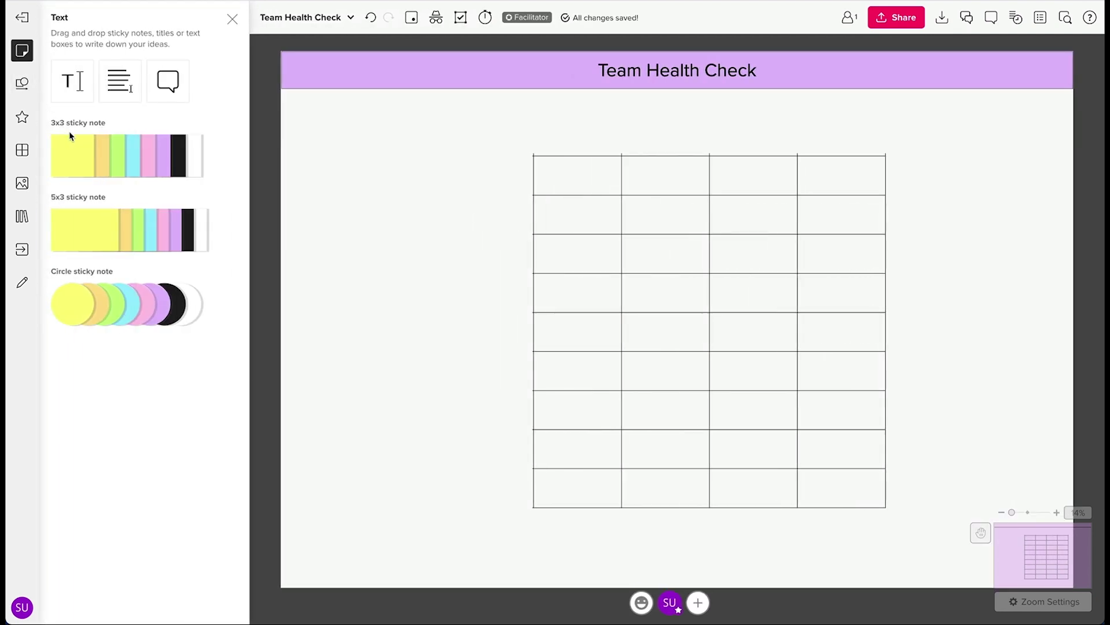
{"action": "left_click_drag", "start_coordinate": [67, 142], "coordinate": [677, 329]}
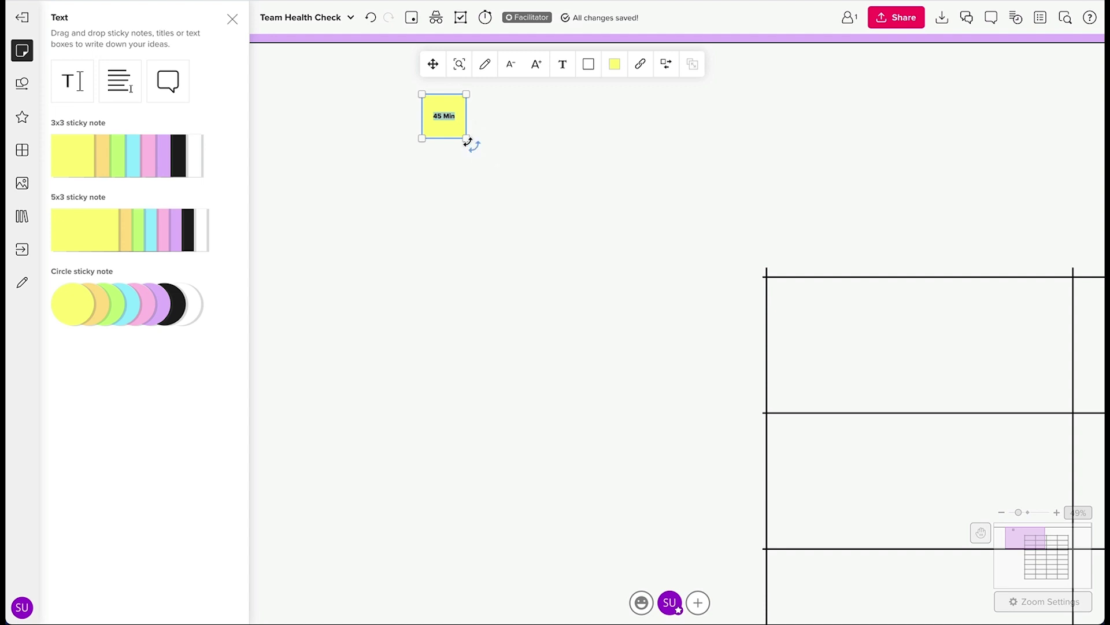
{"action": "left_click", "coordinate": [147, 230]}
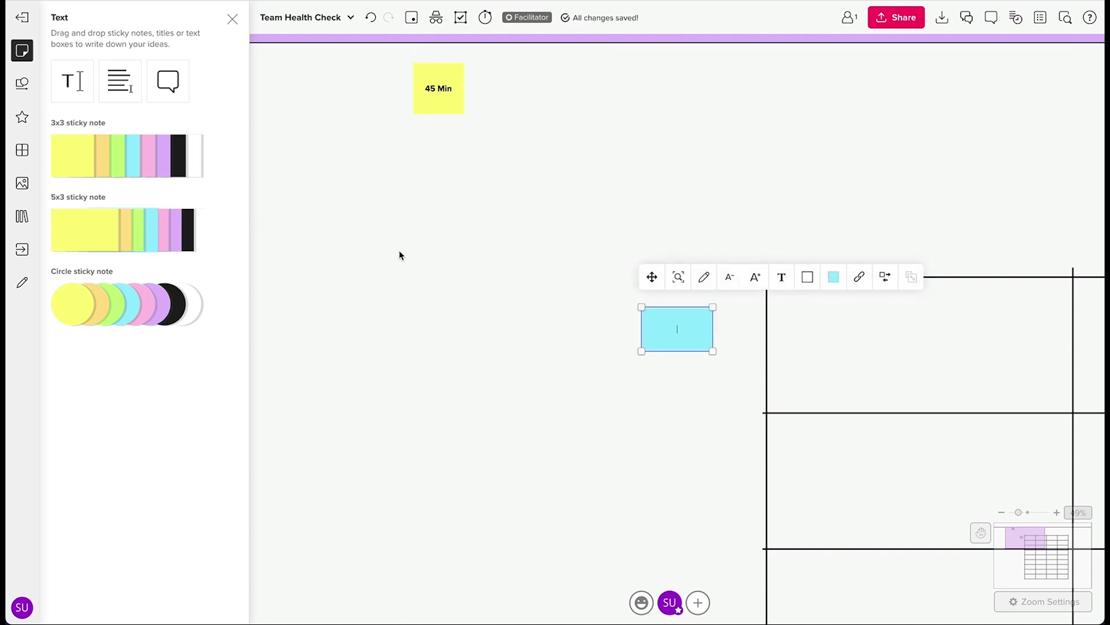
{"action": "key", "text": "Return"}
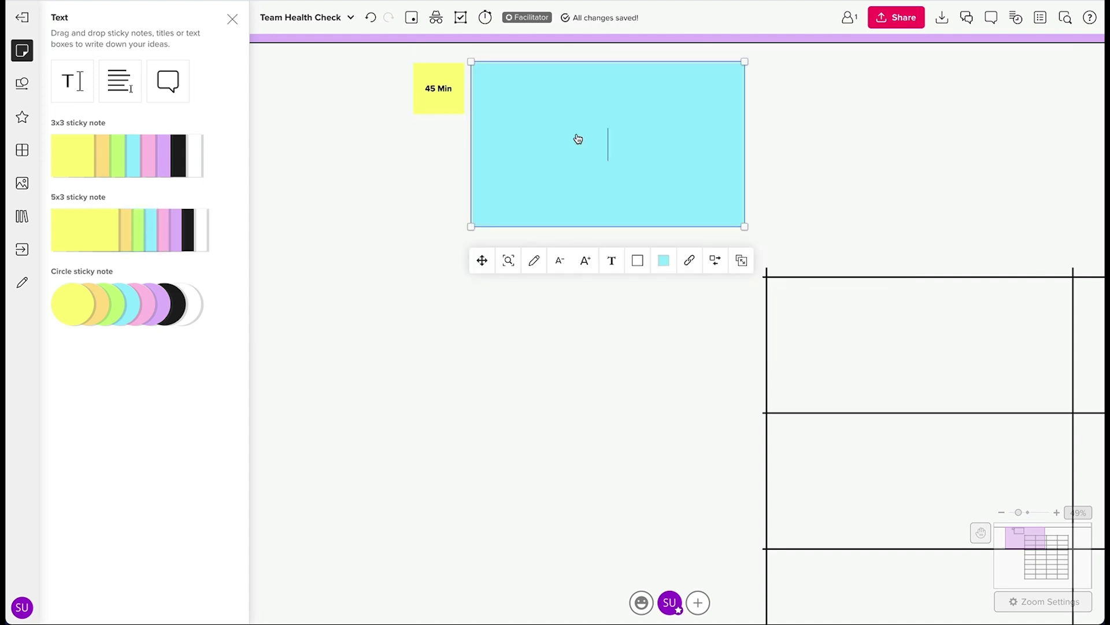
{"action": "key", "text": "ctrl+v"}
{"action": "left_click", "coordinate": [560, 262]}
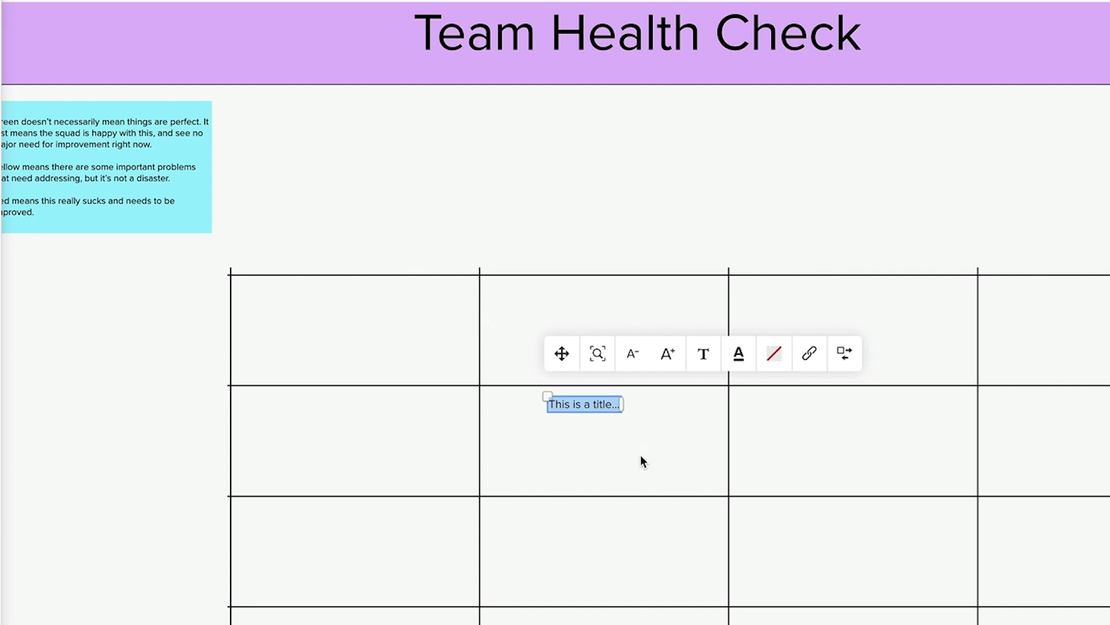
Move the title text above the grid's first column and replace it with the first team member's name in bold
{"action": "left_click", "coordinate": [640, 454]}
{"action": "left_click_drag", "start_coordinate": [590, 410], "coordinate": [362, 180]}
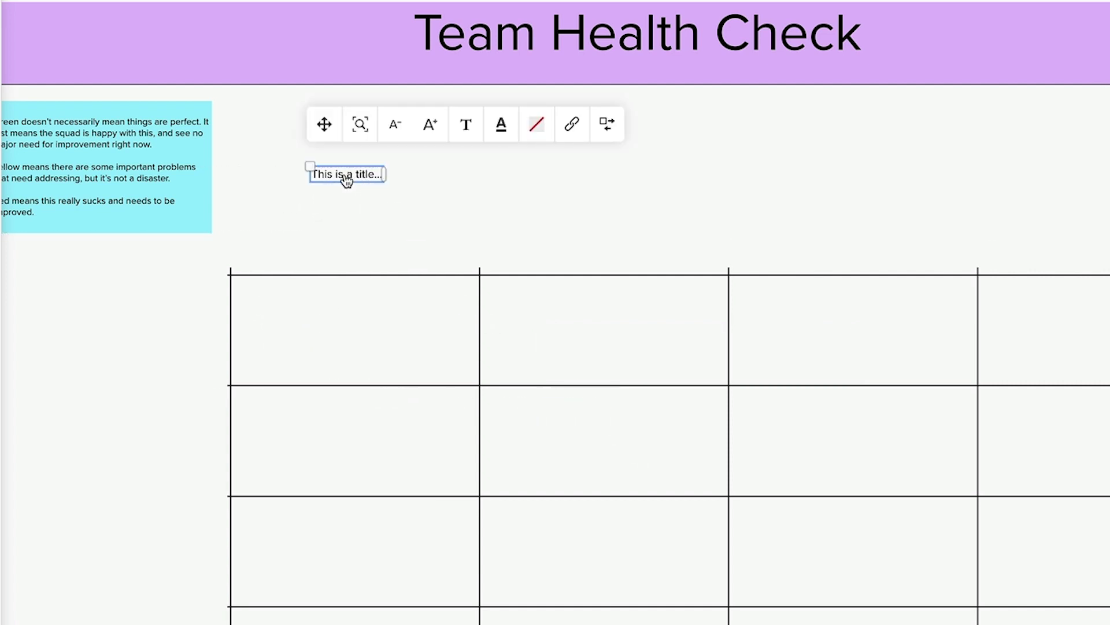
{"action": "double_click", "coordinate": [344, 174]}
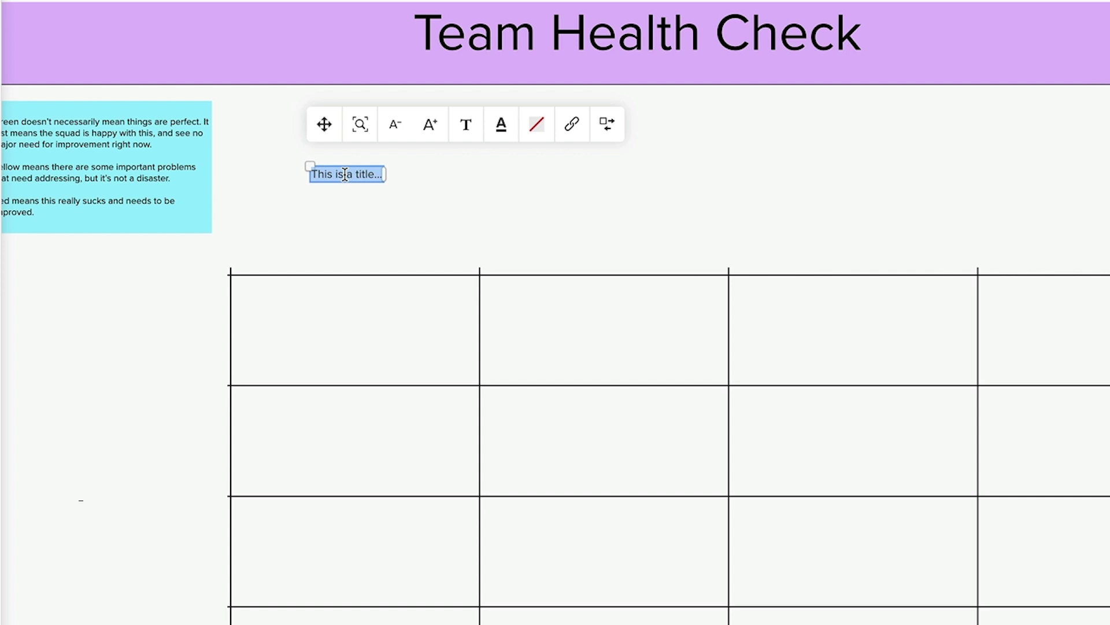
{"action": "type", "text": "Sam"}
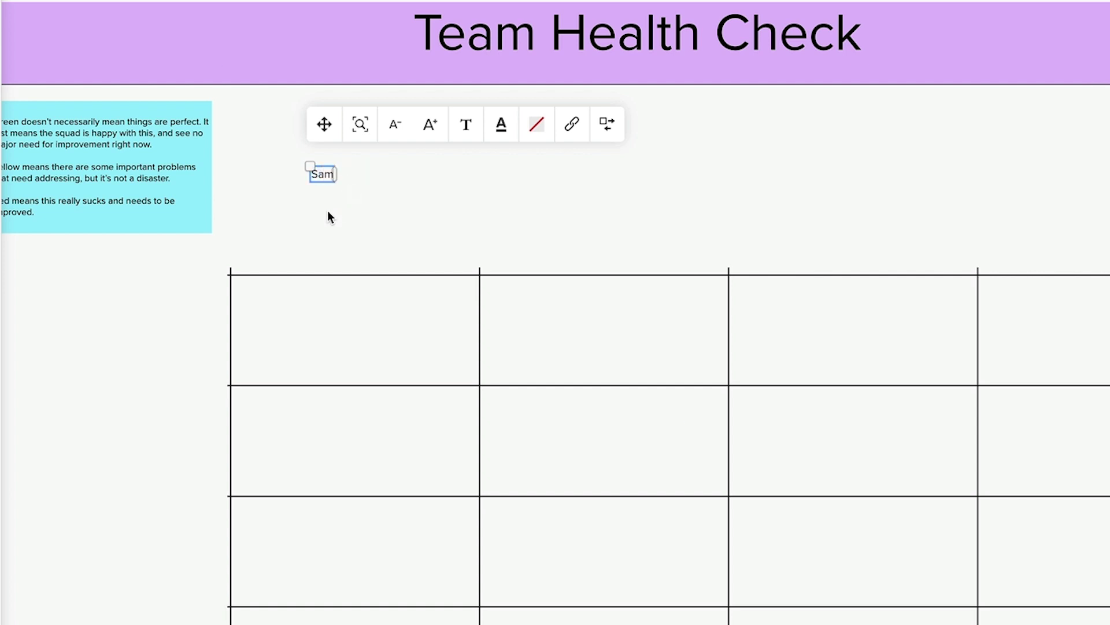
{"action": "left_click", "coordinate": [327, 215]}
Duplicate the name title above the second column and change it to the second team member's name
{"action": "left_click", "coordinate": [324, 180]}
{"action": "key", "text": "ctrl+d"}
{"action": "left_click_drag", "start_coordinate": [359, 181], "coordinate": [597, 181]}
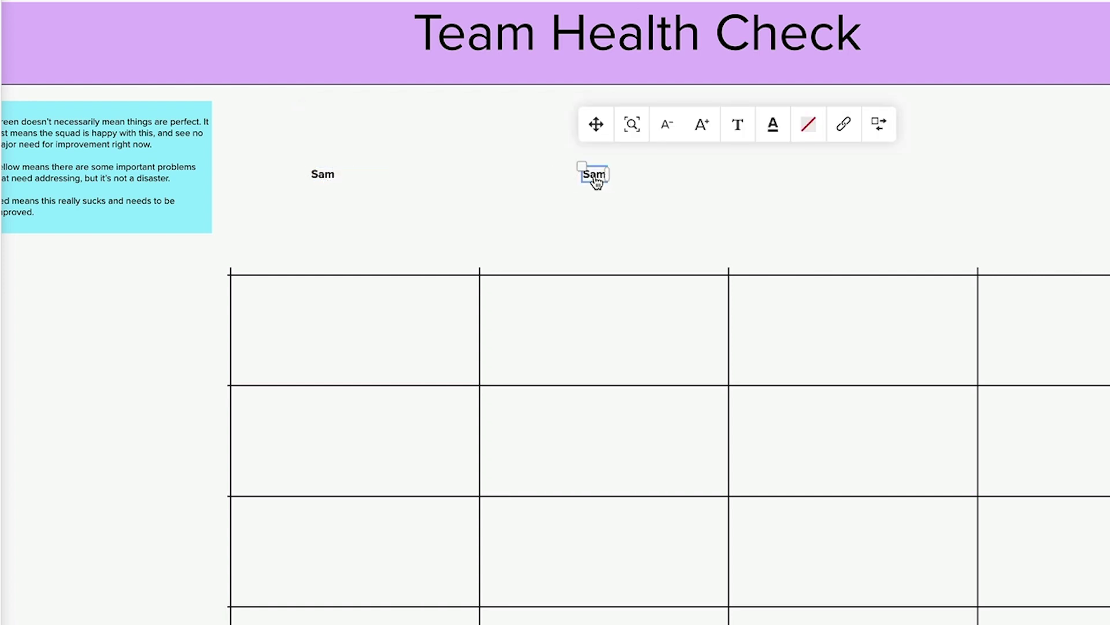
{"action": "double_click", "coordinate": [596, 181]}
{"action": "type", "text": "Eric"}
{"action": "left_click", "coordinate": [638, 226]}
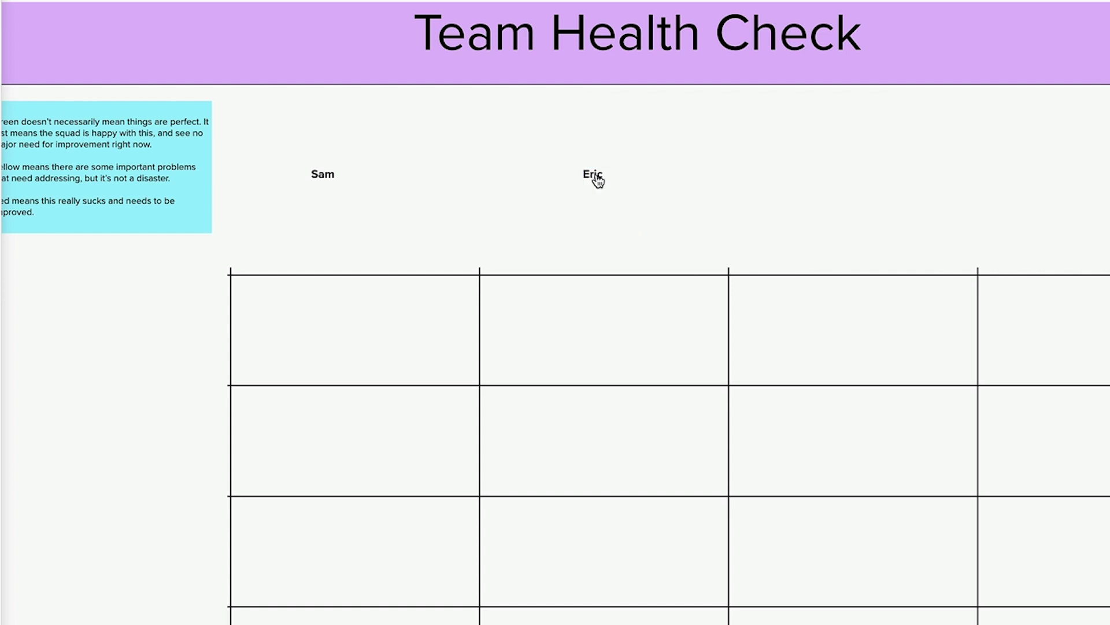
Duplicate the second name title above the third column and label it with the third team member's name
{"action": "left_click", "coordinate": [595, 177]}
{"action": "key", "text": "ctrl+d"}
{"action": "left_click_drag", "start_coordinate": [617, 180], "coordinate": [845, 181]}
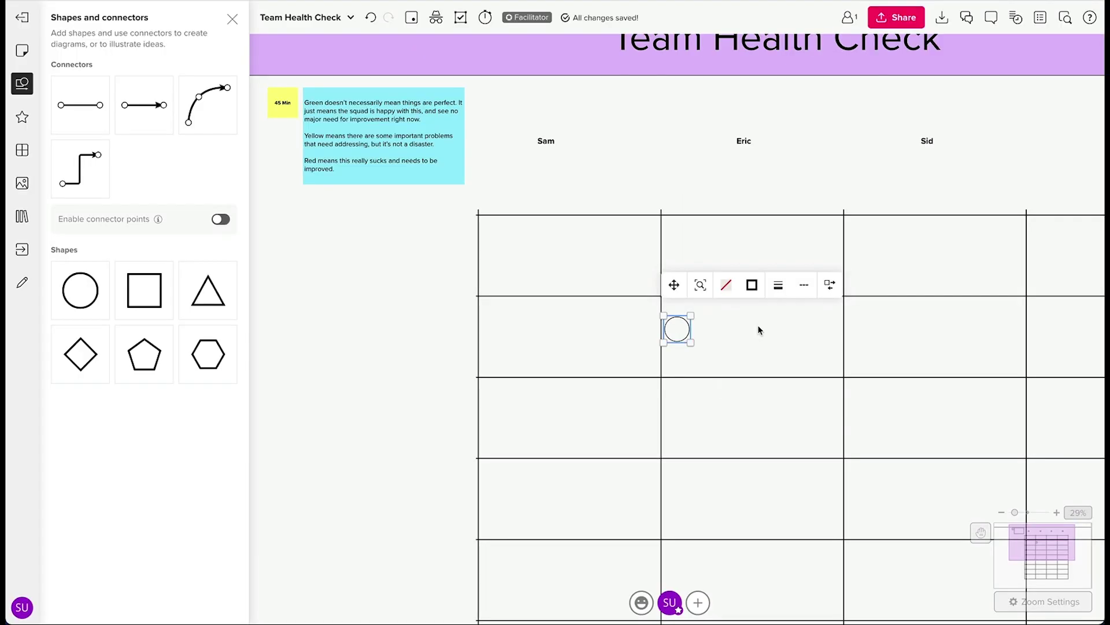
Move the small circle out of the grid to just below the first team member's name
{"action": "left_click", "coordinate": [742, 338]}
{"action": "left_click", "coordinate": [677, 325]}
{"action": "left_click_drag", "start_coordinate": [678, 325], "coordinate": [526, 178]}
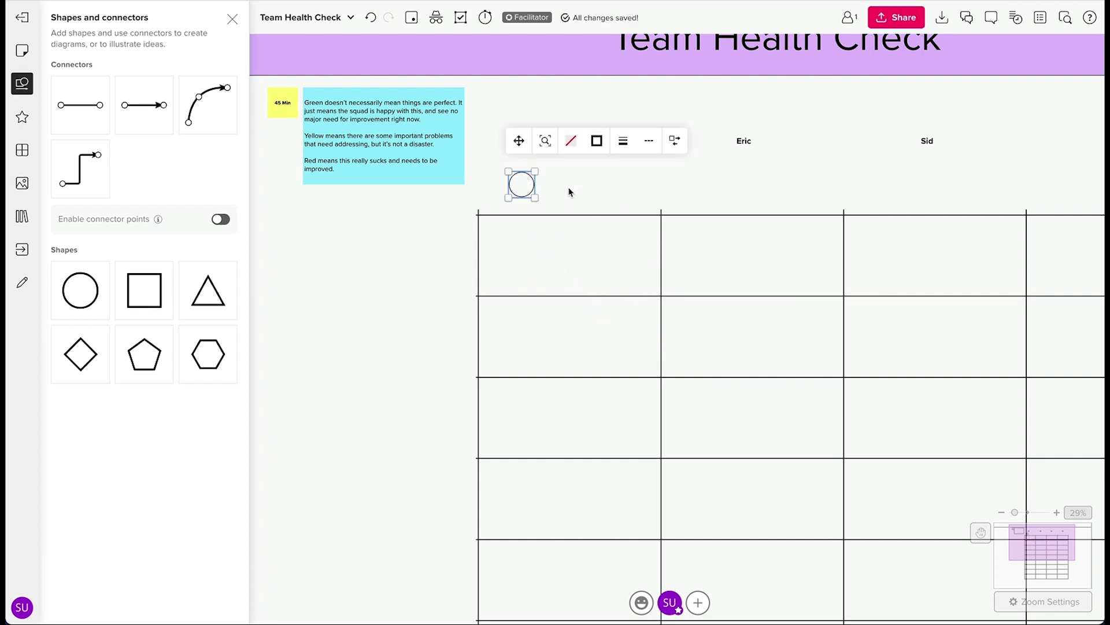
Fill the small circle below the first team member's name with bright green and remove its border
{"action": "left_click", "coordinate": [577, 147]}
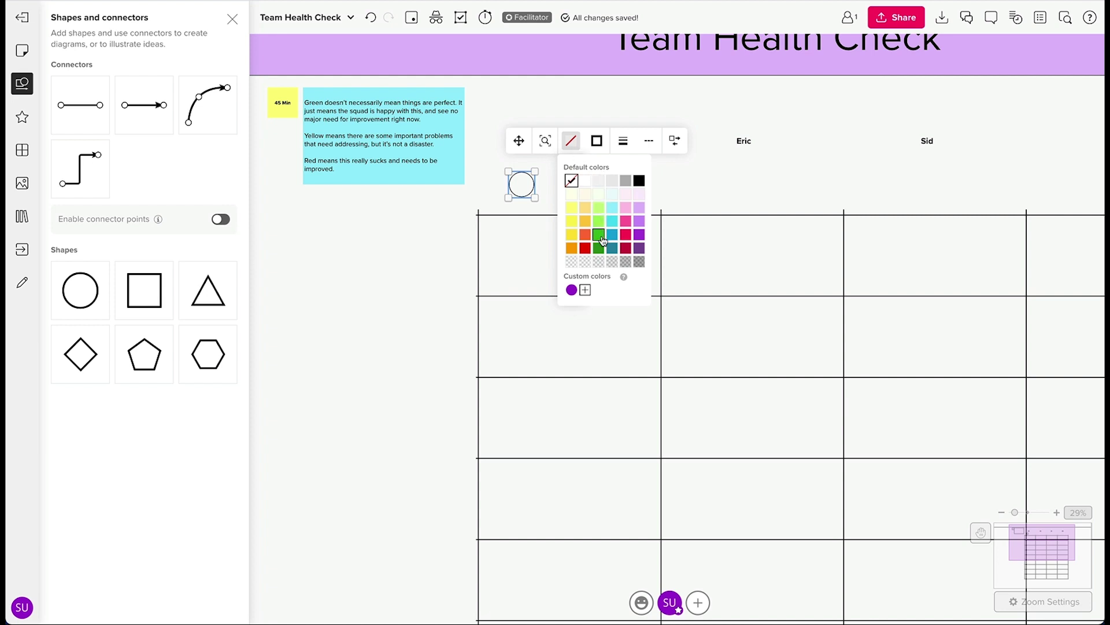
{"action": "left_click", "coordinate": [599, 236]}
{"action": "left_click", "coordinate": [597, 141]}
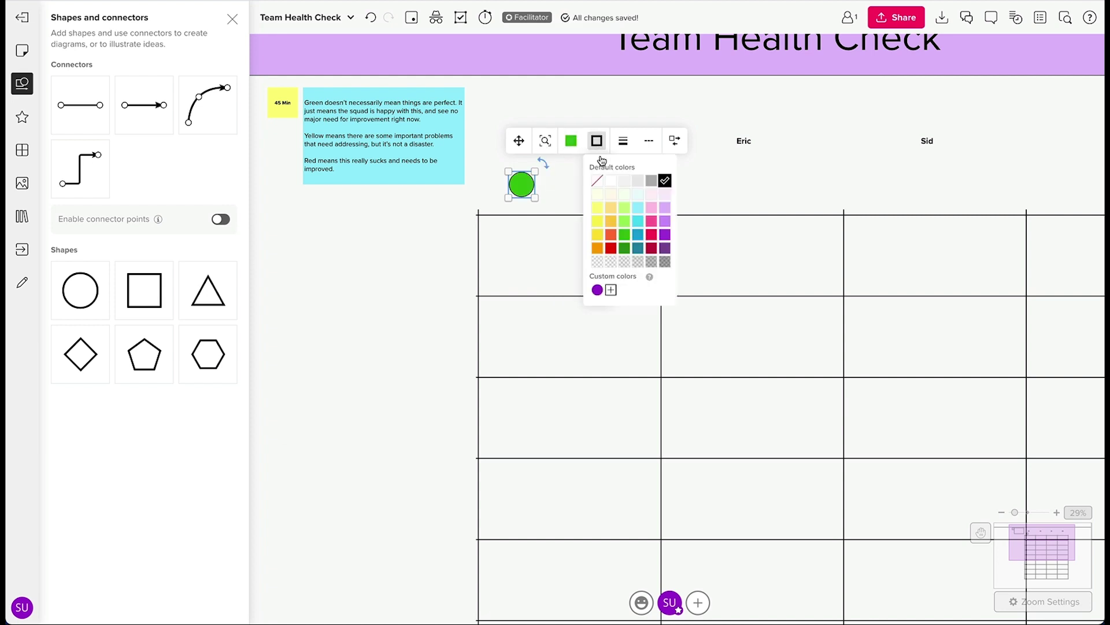
{"action": "left_click", "coordinate": [599, 181]}
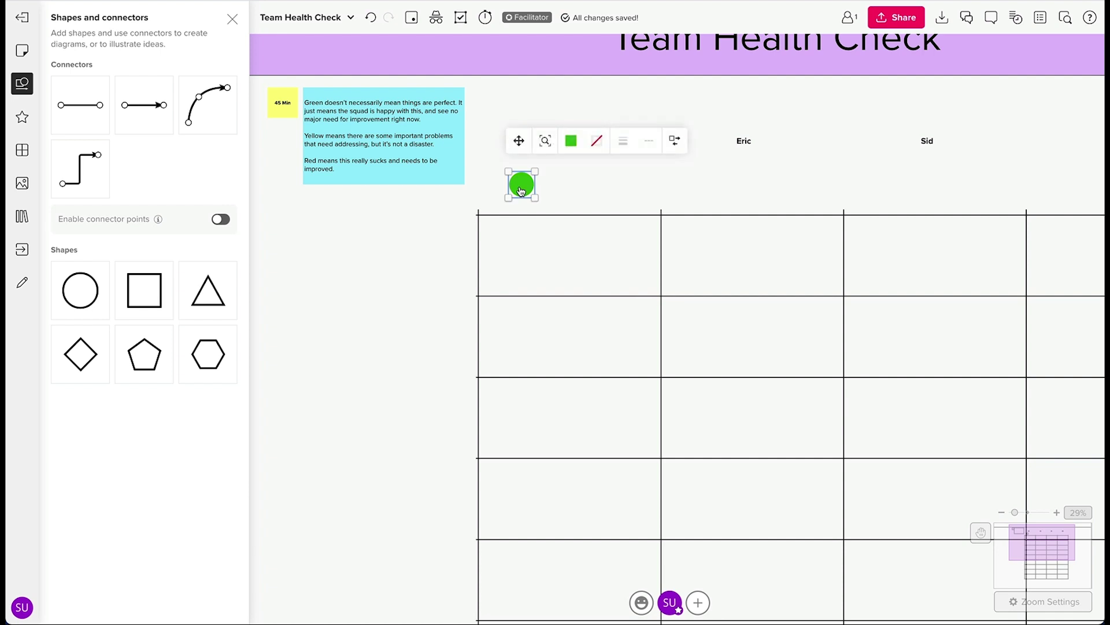
Duplicate the green circle just beside the original and fill the copy with yellow
{"action": "key", "text": "ctrl+d"}
{"action": "left_click_drag", "start_coordinate": [550, 185], "coordinate": [559, 186]}
{"action": "left_click", "coordinate": [610, 147]}
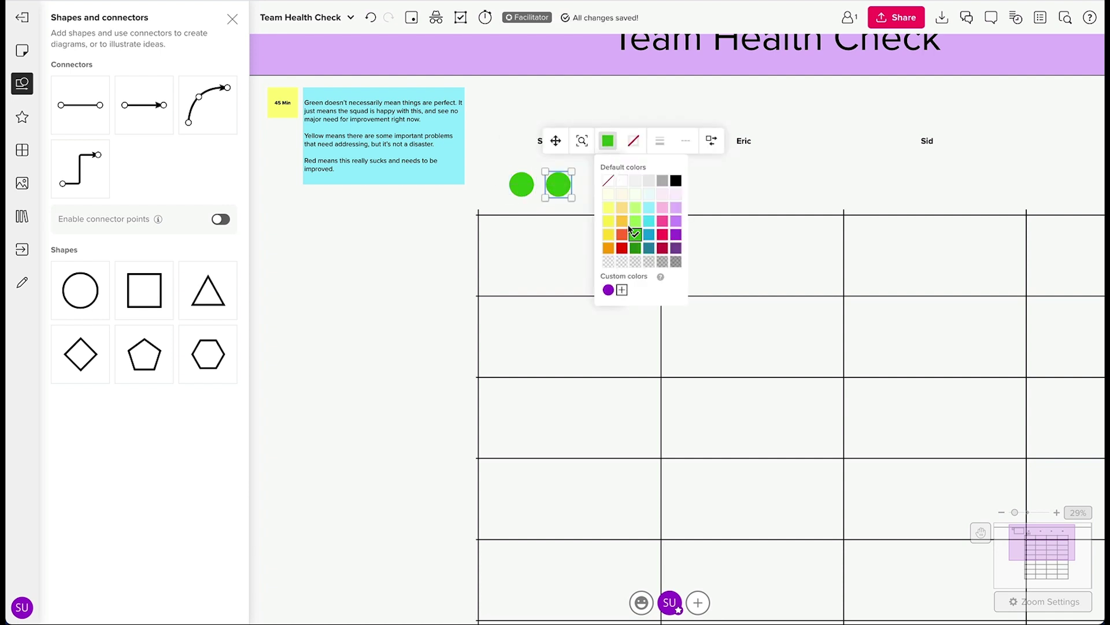
{"action": "left_click", "coordinate": [608, 235]}
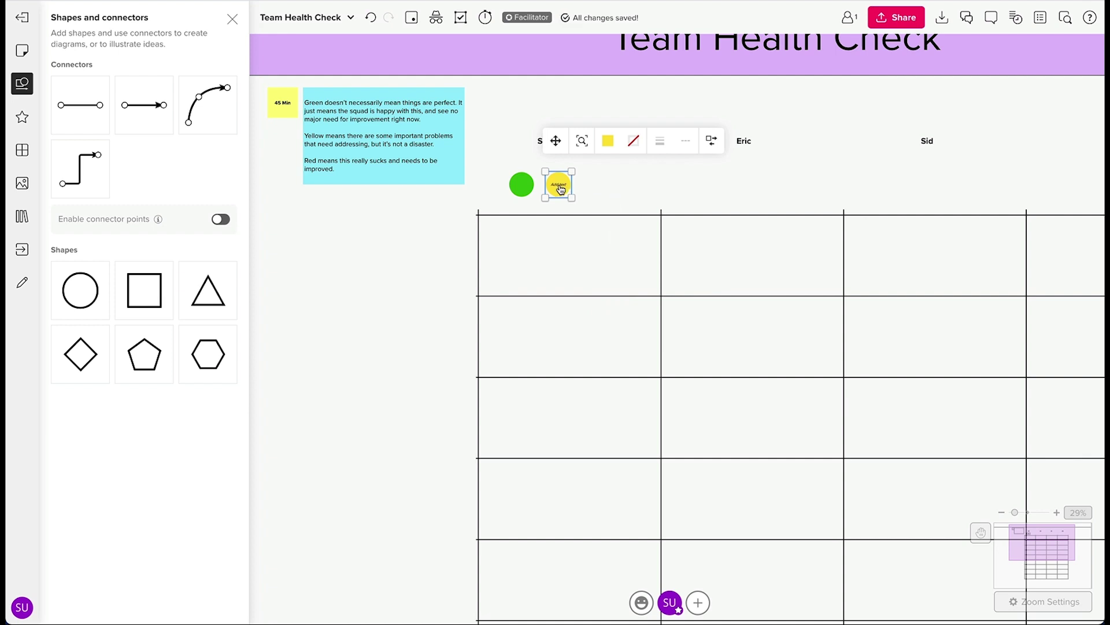
Add a third circle in red beside the yellow one and distribute the three circles horizontally
{"action": "key", "text": "ctrl+d"}
{"action": "left_click_drag", "start_coordinate": [485, 119], "coordinate": [629, 179]}
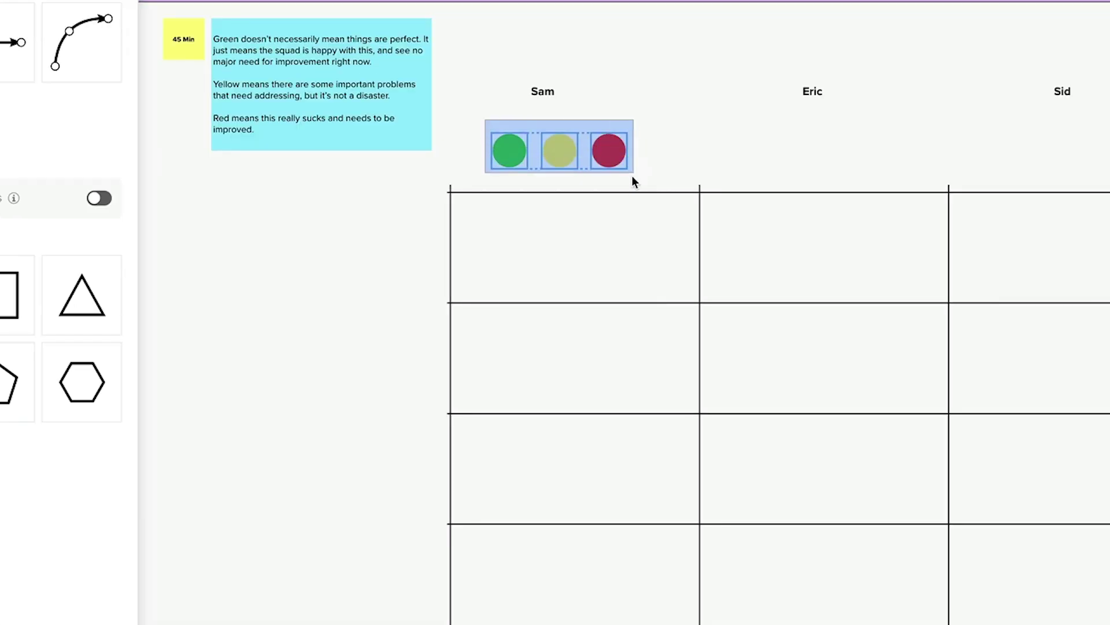
{"action": "left_click", "coordinate": [612, 91]}
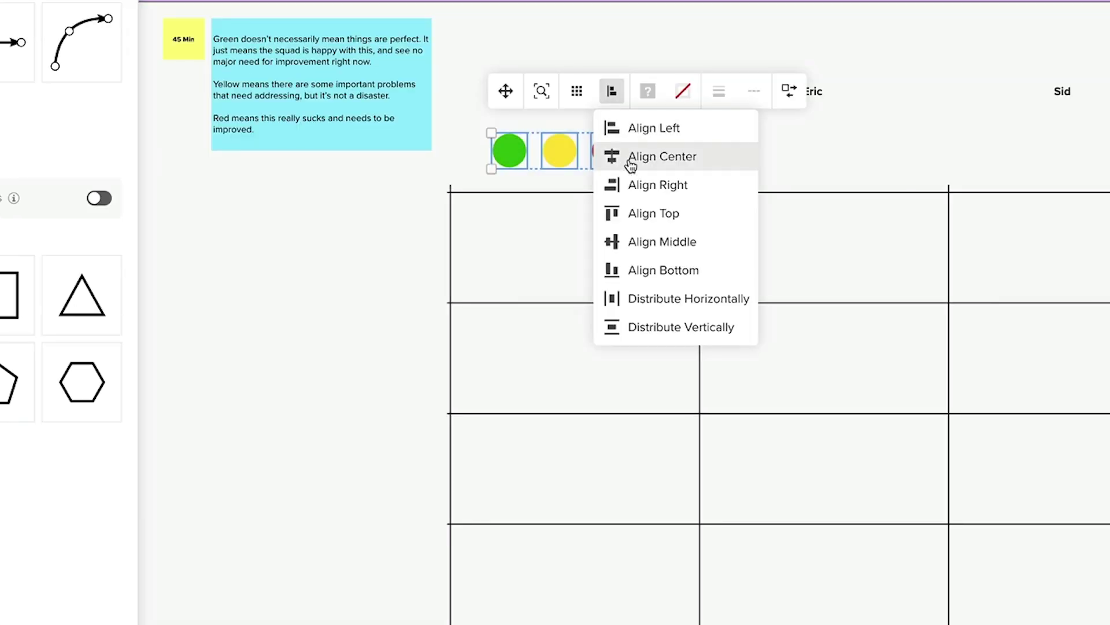
{"action": "left_click", "coordinate": [659, 297]}
Draw a short down arrow and a short up arrow beside the red circle and give both the thickest line
{"action": "key", "text": "l"}
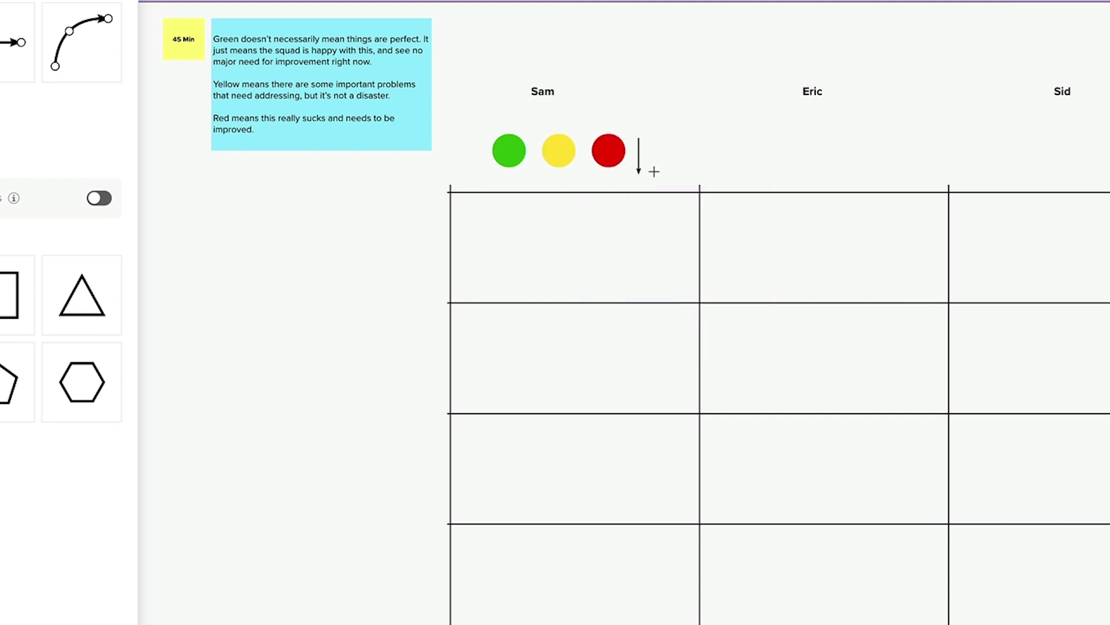
{"action": "left_click_drag", "start_coordinate": [653, 139], "coordinate": [666, 151]}
{"action": "left_click", "coordinate": [706, 138]}
{"action": "left_click", "coordinate": [930, 93]}
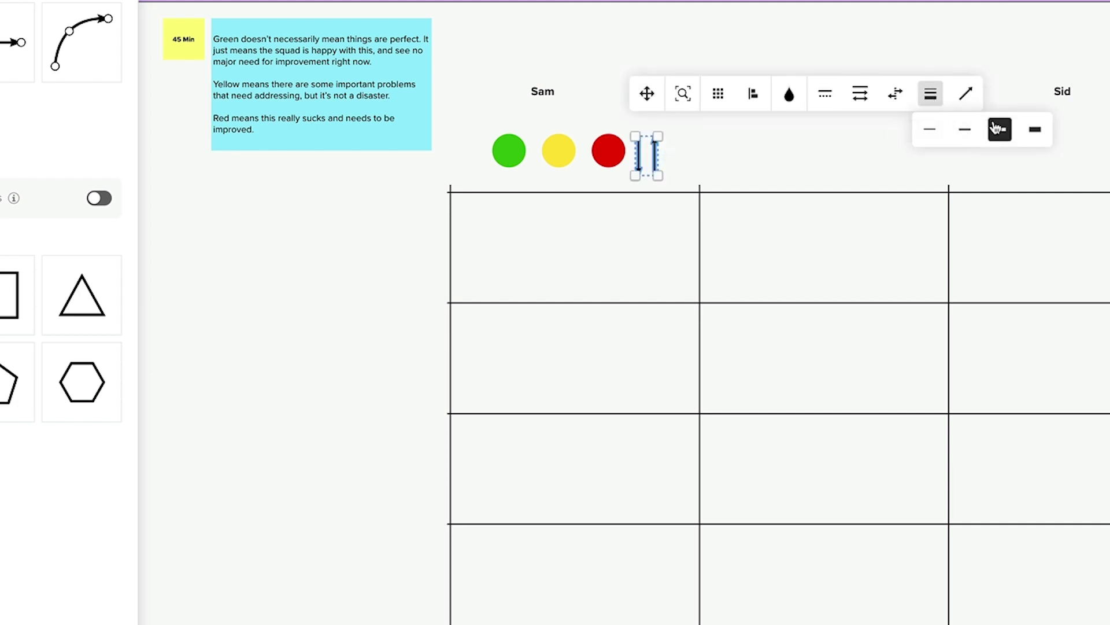
{"action": "left_click", "coordinate": [1035, 128]}
{"action": "left_click", "coordinate": [717, 166]}
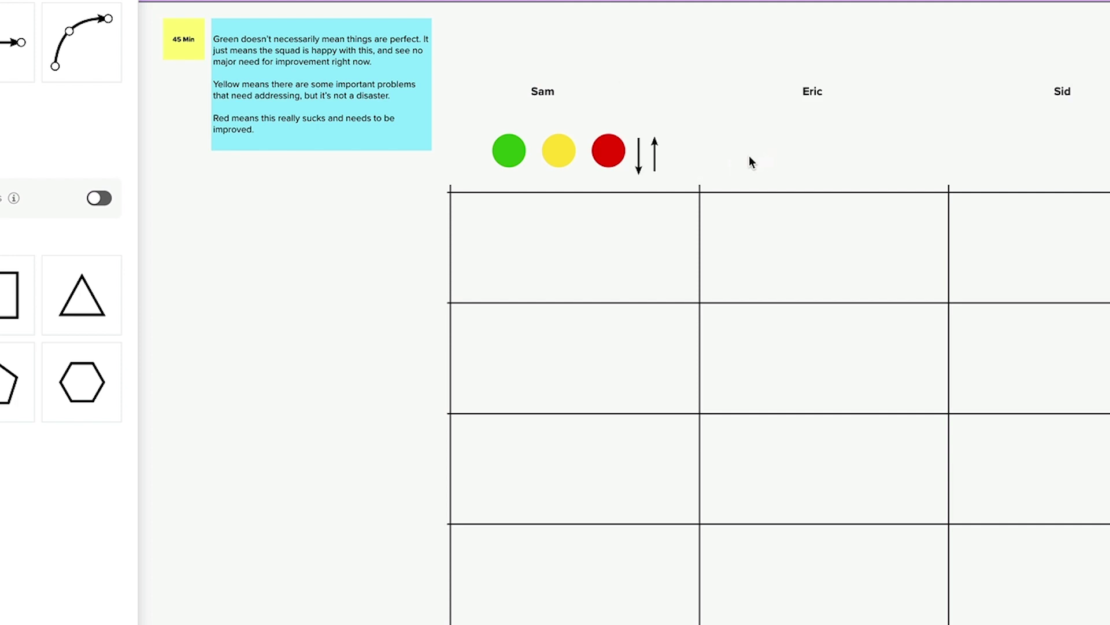
Duplicate the set of three circles and two arrows below each of the other team members' names
{"action": "left_click_drag", "start_coordinate": [476, 122], "coordinate": [759, 155]}
{"action": "key", "text": "ctrl+d"}
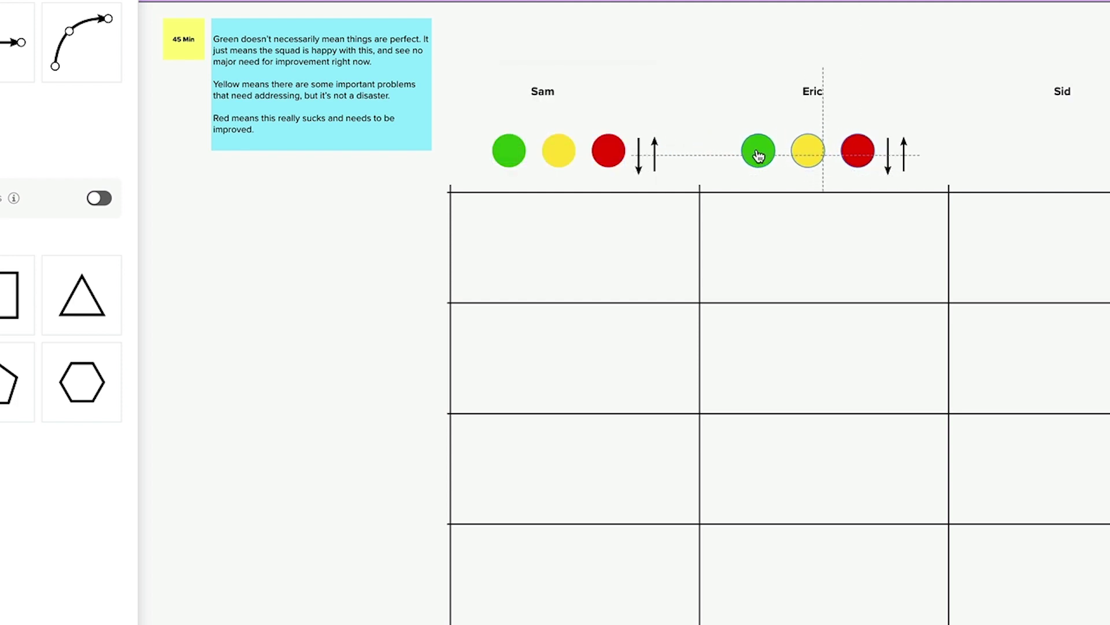
{"action": "scroll", "coordinate": [759, 155], "scroll_direction": "right", "scroll_amount": 6}
{"action": "key", "text": "ctrl+d"}
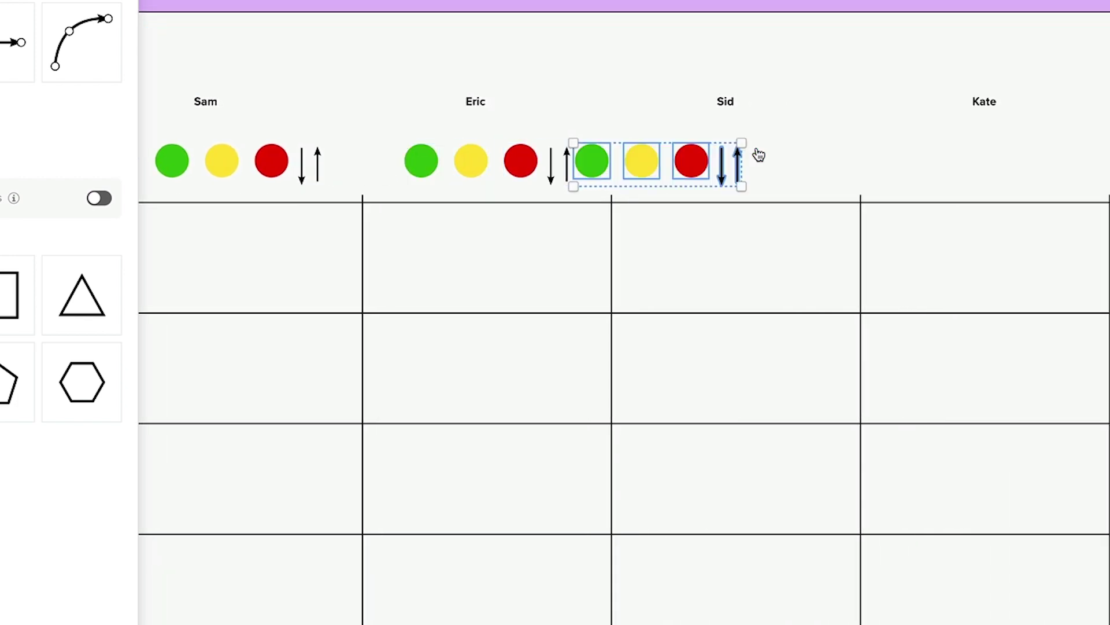
{"action": "left_click_drag", "start_coordinate": [592, 164], "coordinate": [671, 169]}
{"action": "key", "text": "ctrl+d"}
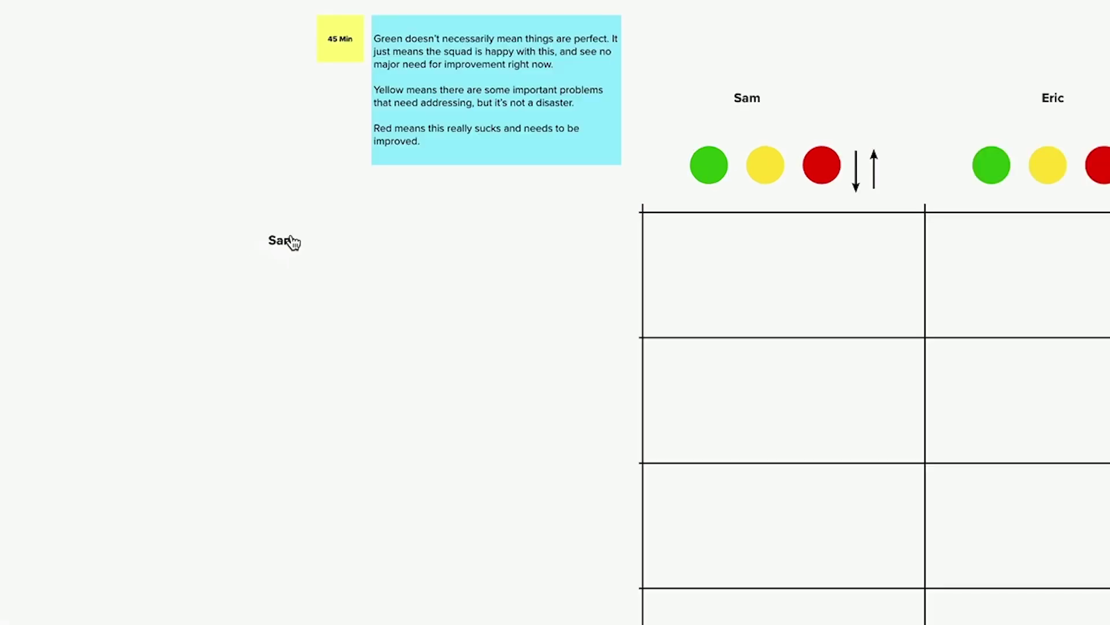
Place the bold heading "Easy to Release" beside the first grid row, with a green circle and a red circle below it
{"action": "left_click_drag", "start_coordinate": [293, 242], "coordinate": [375, 220]}
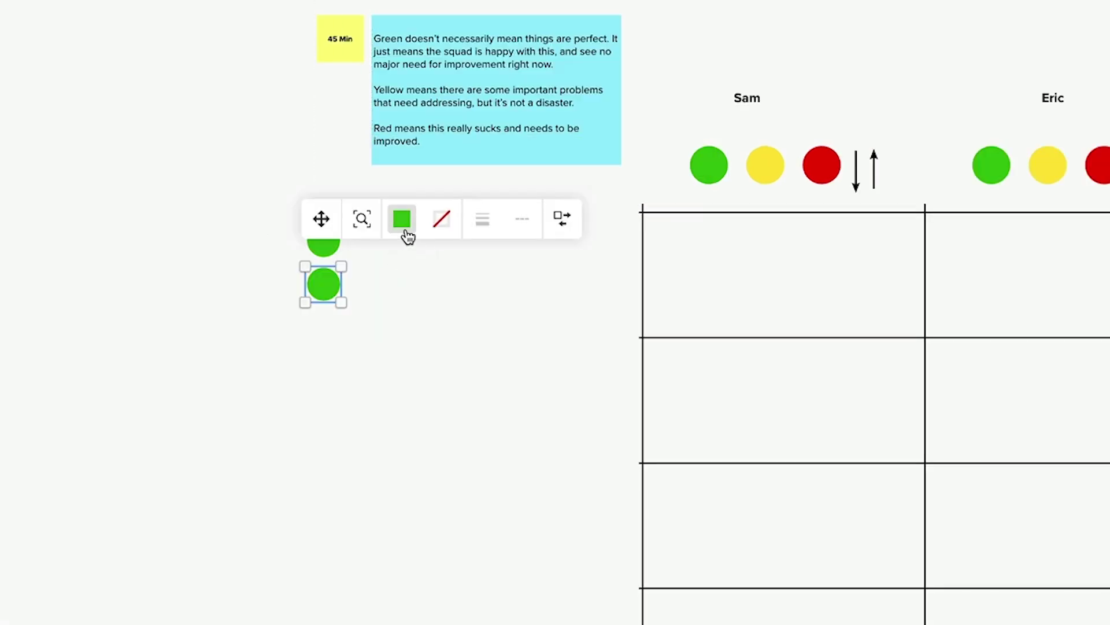
{"action": "left_click", "coordinate": [402, 221]}
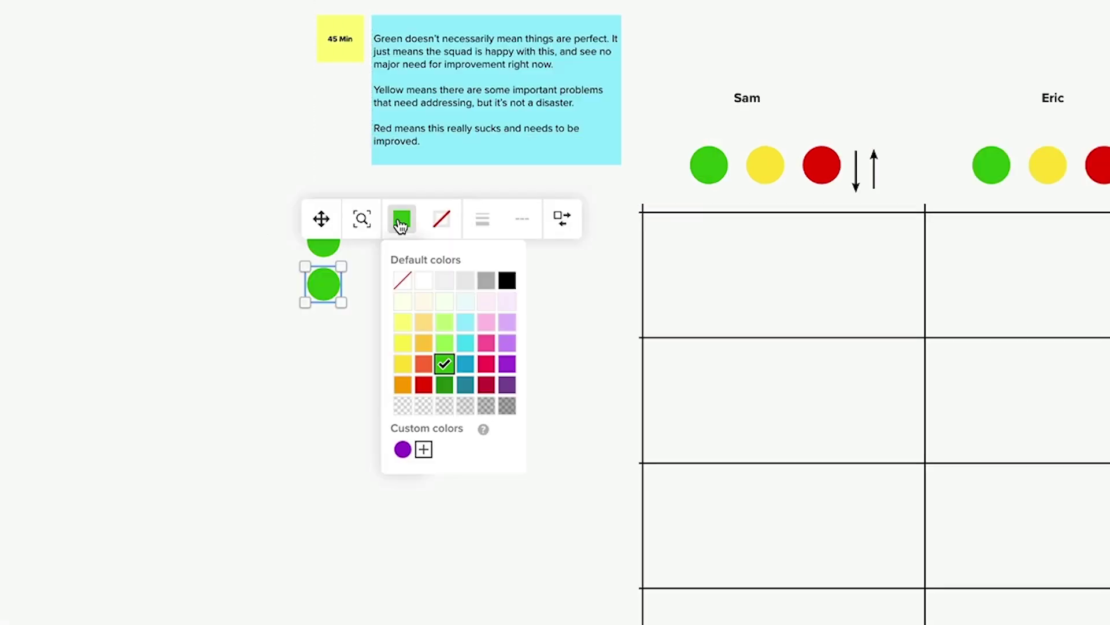
{"action": "left_click", "coordinate": [424, 386]}
{"action": "left_click", "coordinate": [464, 343]}
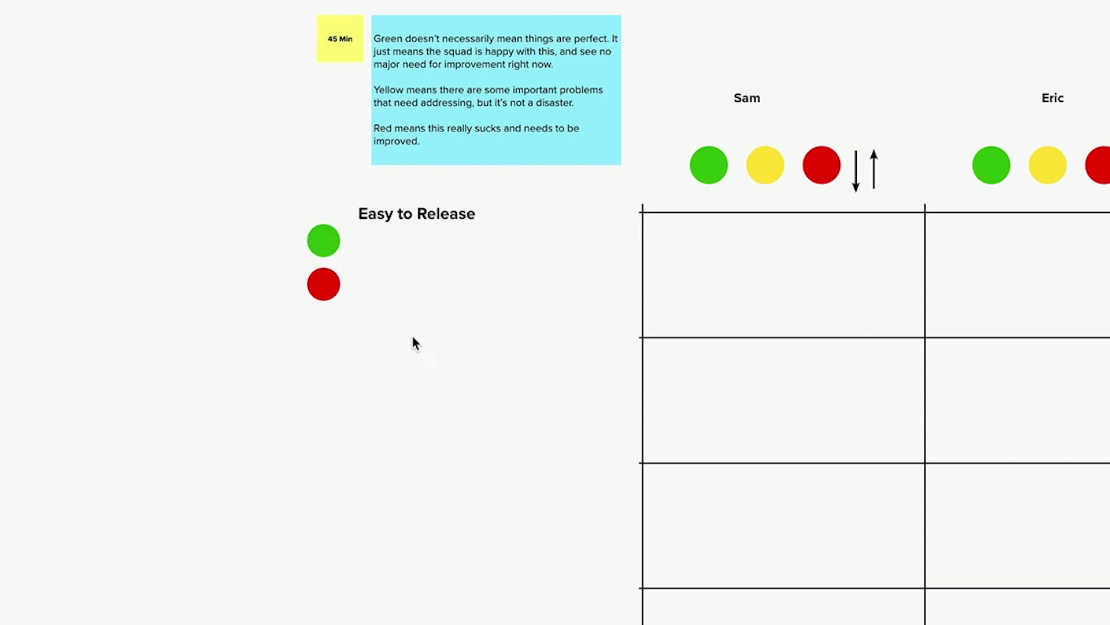
Describe the green circle as mostly automated releases and the red one as "Releasing is risky, painful, lots of manual work, and takes forever."
{"action": "left_click", "coordinate": [405, 215]}
{"action": "type", "text": "mpl"}
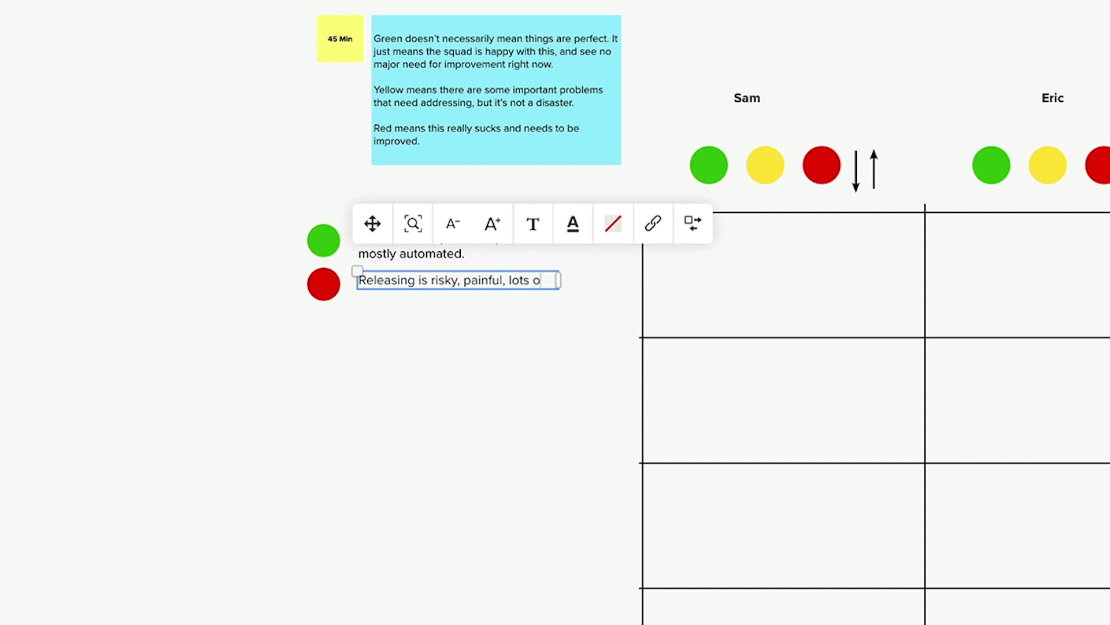
{"action": "type", "text": "f manual work, and takes forever."}
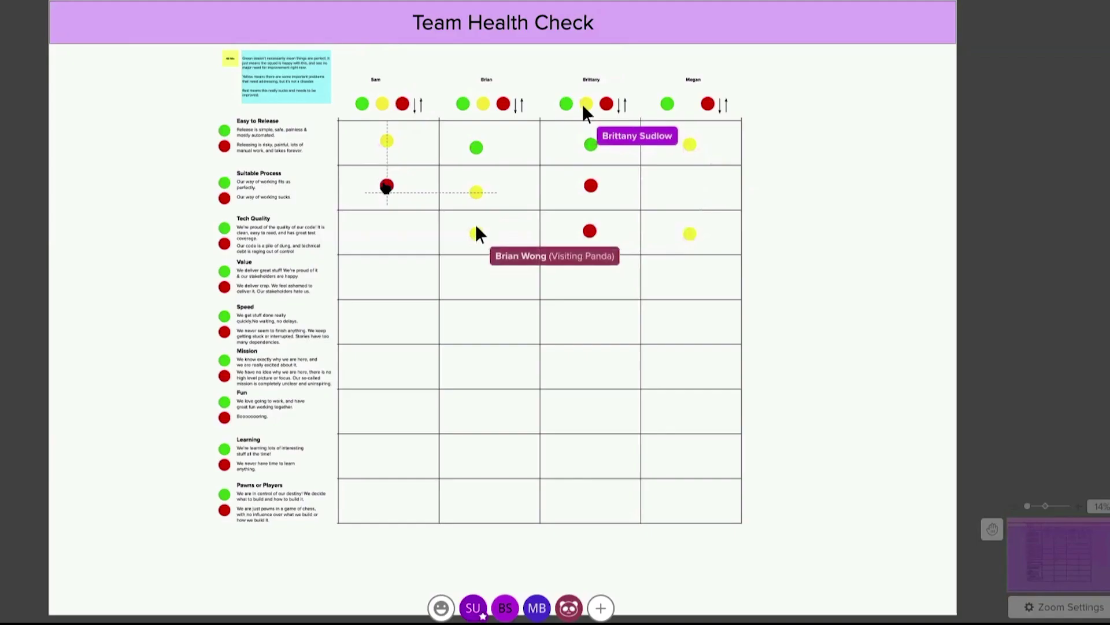
Rate Suitable Process in the first team member's column with a red circle and an up arrow beside it
{"action": "left_click", "coordinate": [385, 186]}
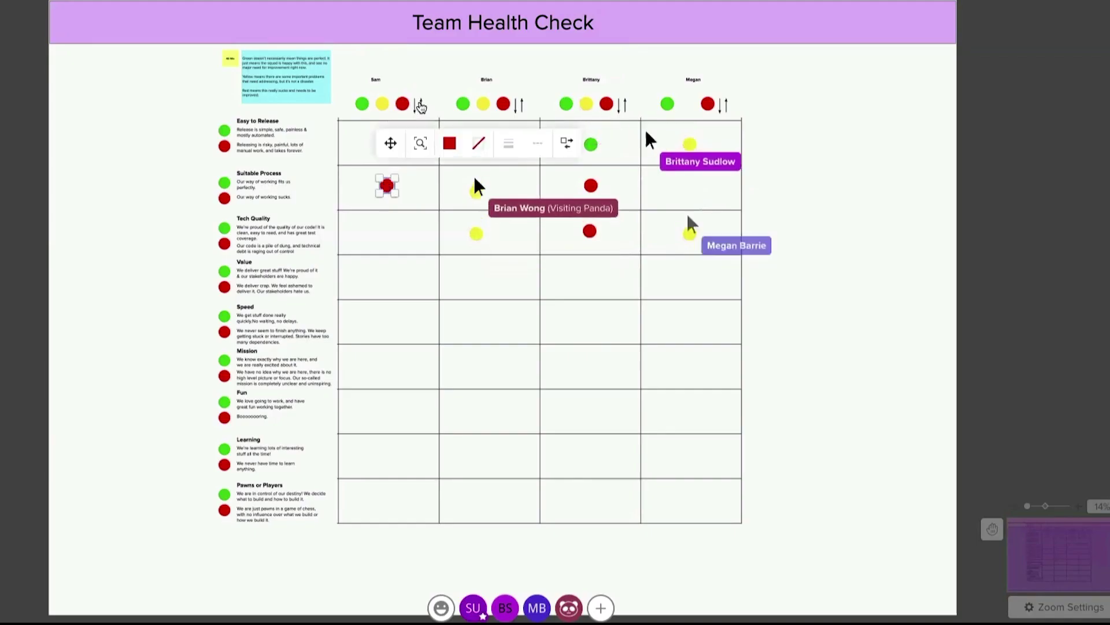
{"action": "left_click", "coordinate": [422, 106]}
{"action": "left_click_drag", "start_coordinate": [427, 108], "coordinate": [409, 186]}
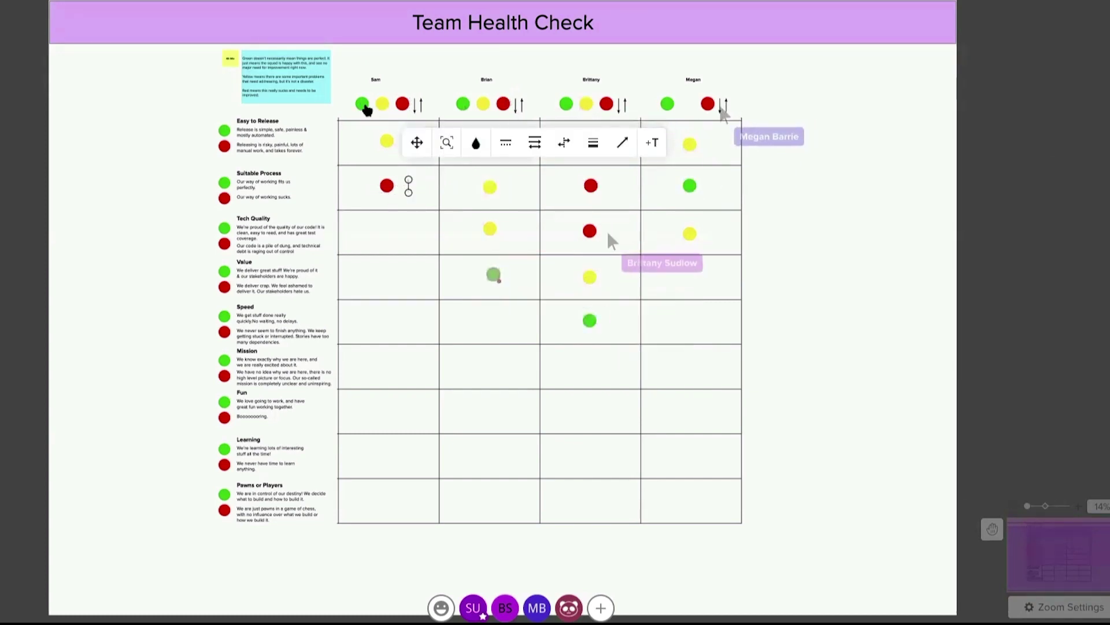
In the first team member's column, place a yellow circle copy for Tech Quality and a green one for Value
{"action": "left_click", "coordinate": [381, 105]}
{"action": "left_click_drag", "start_coordinate": [381, 109], "coordinate": [388, 229]}
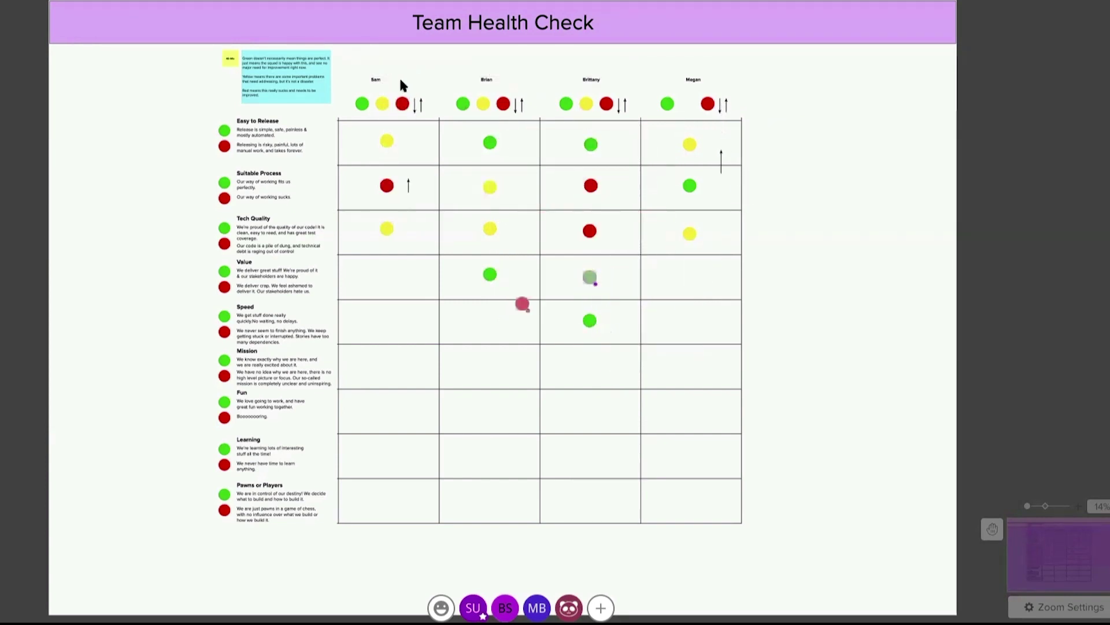
{"action": "left_click", "coordinate": [362, 104]}
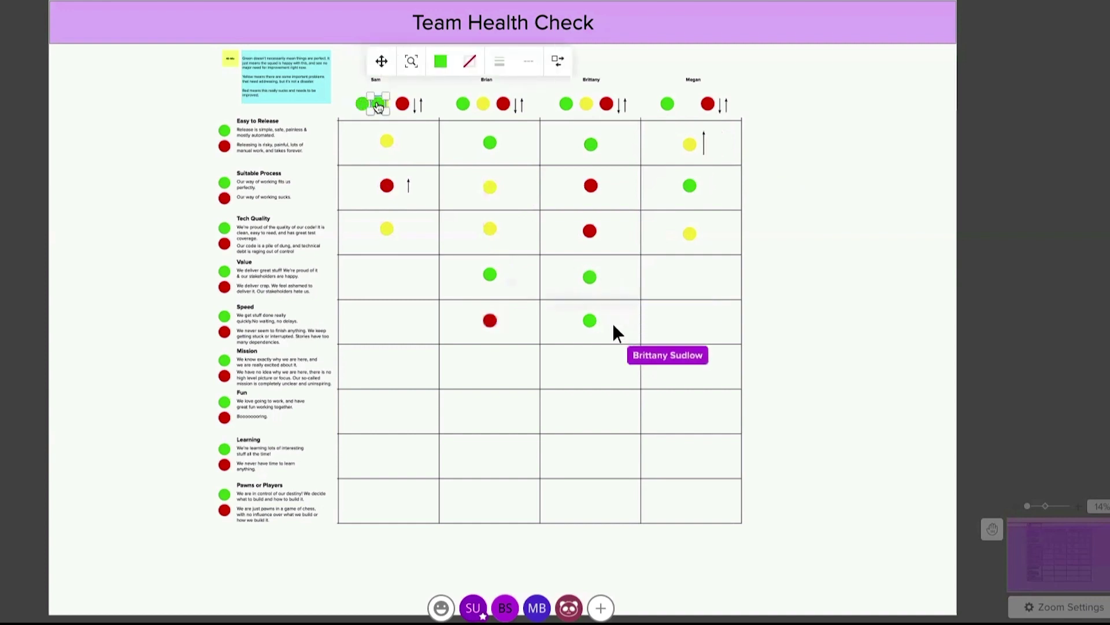
{"action": "left_click_drag", "start_coordinate": [361, 104], "coordinate": [388, 285]}
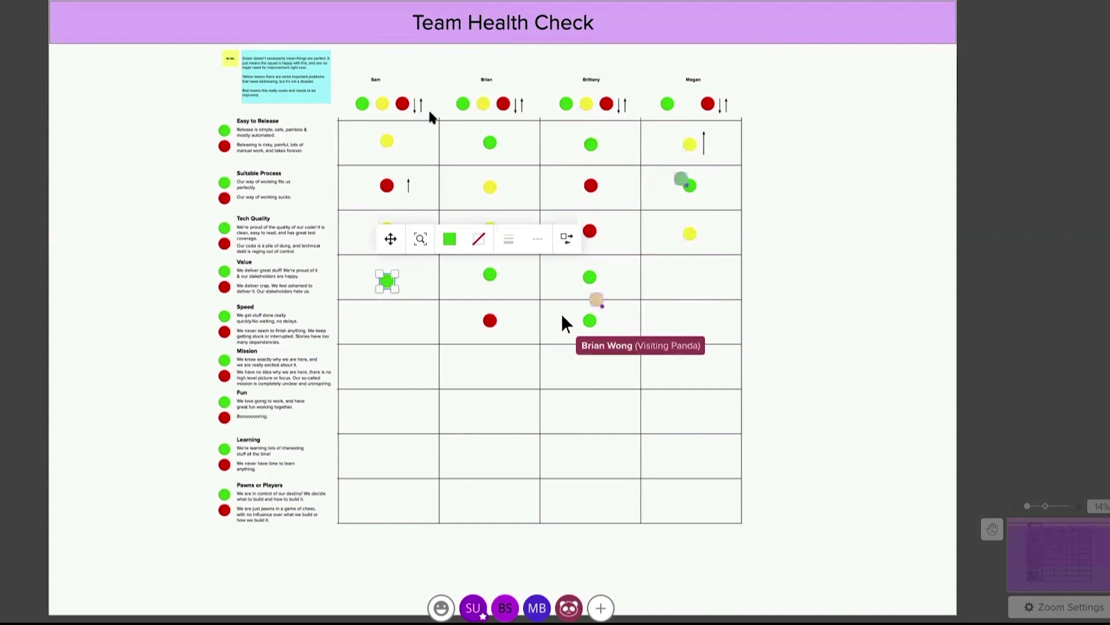
Rate Speed in the first team member's column with a yellow circle copy and a down arrow beside it
{"action": "left_click", "coordinate": [382, 85]}
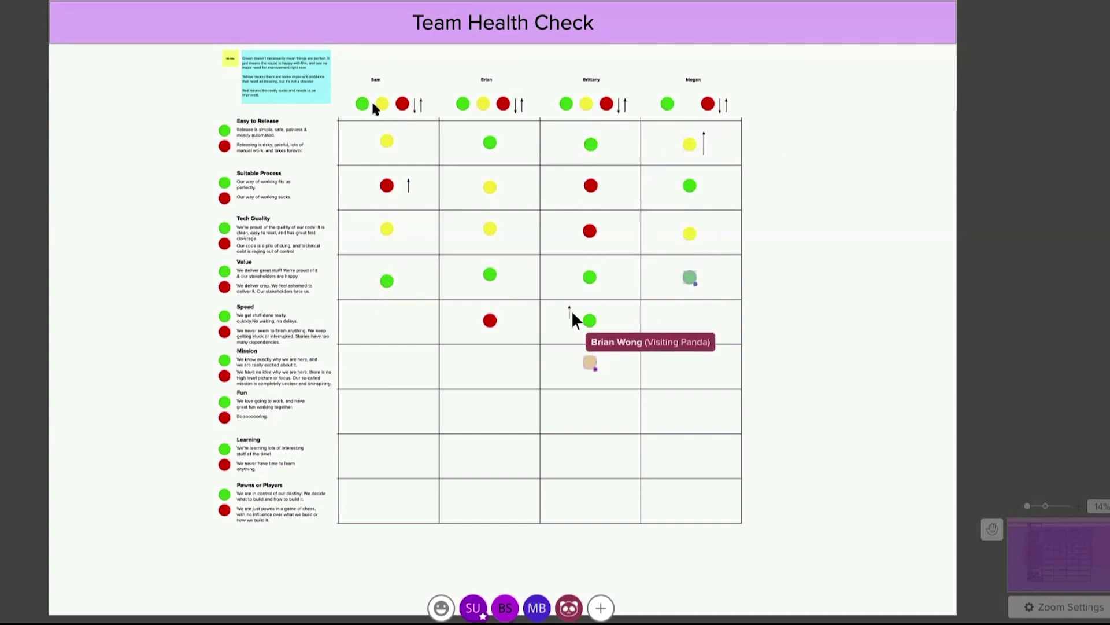
{"action": "left_click", "coordinate": [381, 105]}
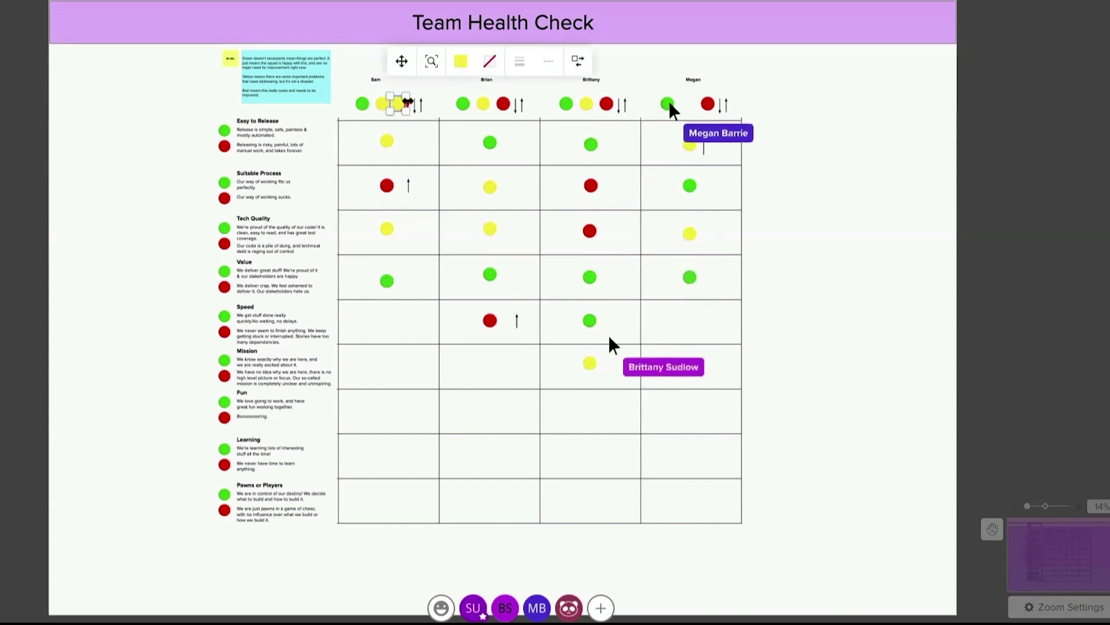
{"action": "left_click_drag", "start_coordinate": [382, 105], "coordinate": [387, 321]}
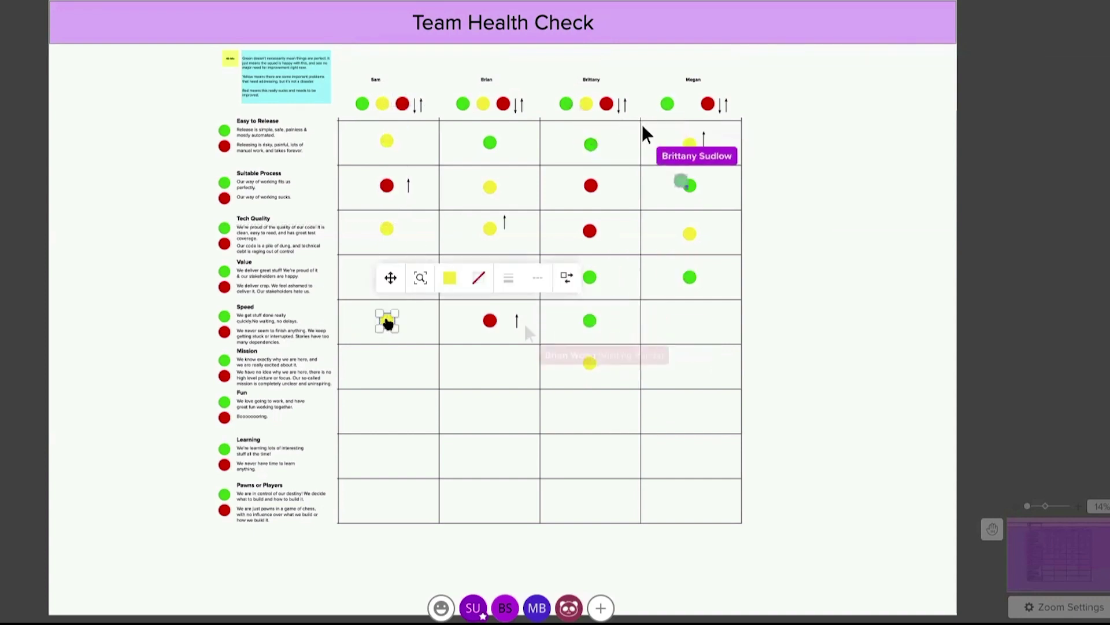
{"action": "left_click", "coordinate": [418, 107]}
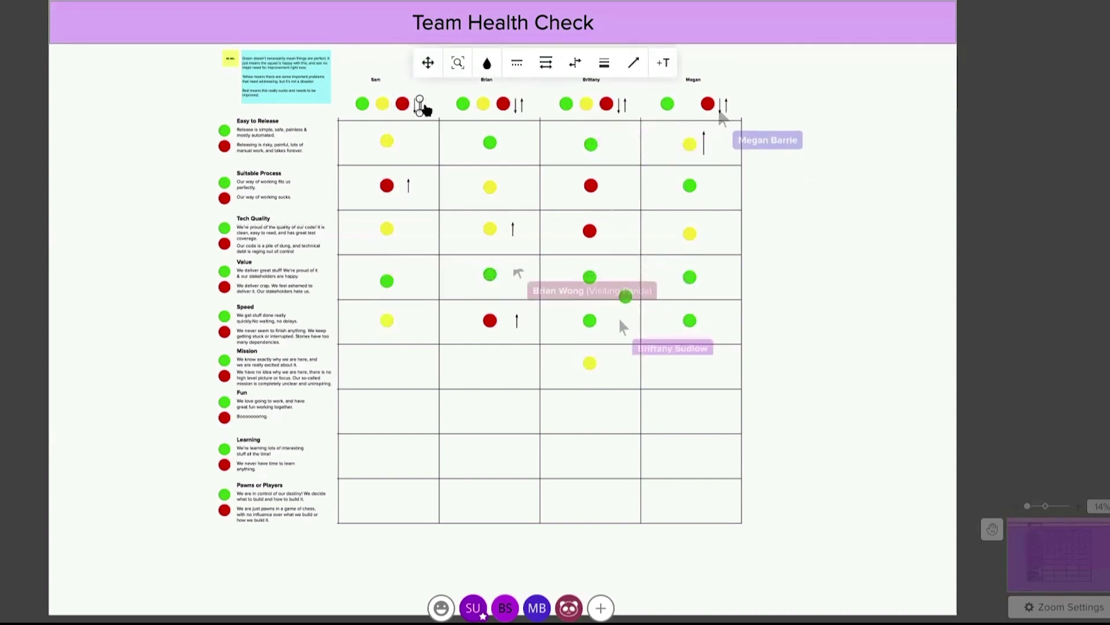
{"action": "left_click_drag", "start_coordinate": [418, 107], "coordinate": [416, 319]}
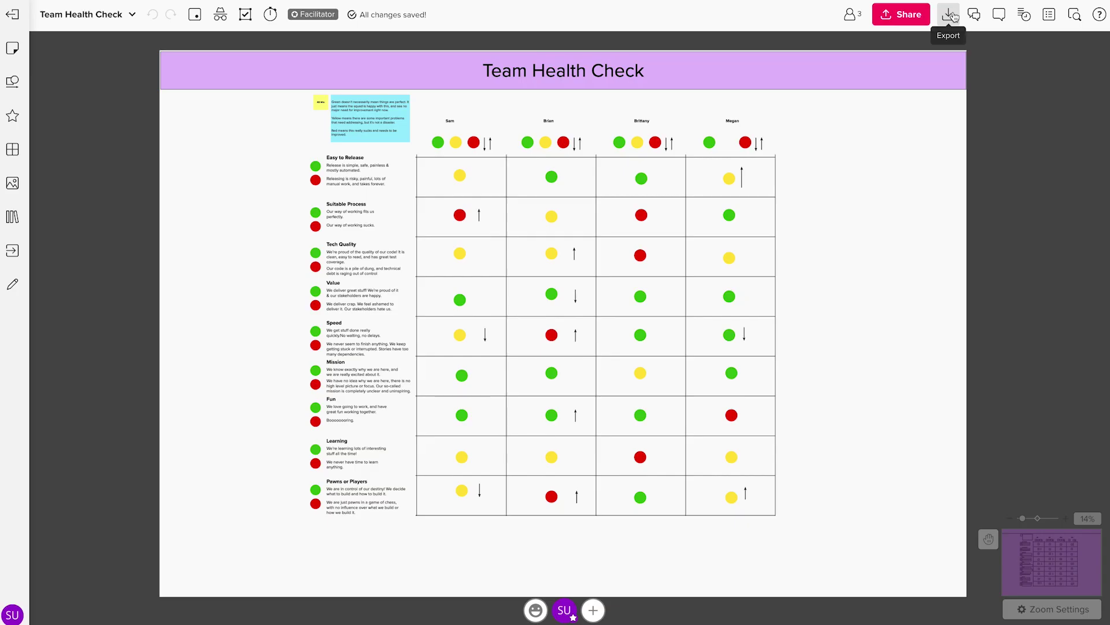
Export the entire mural as a PNG image
{"action": "left_click", "coordinate": [950, 16]}
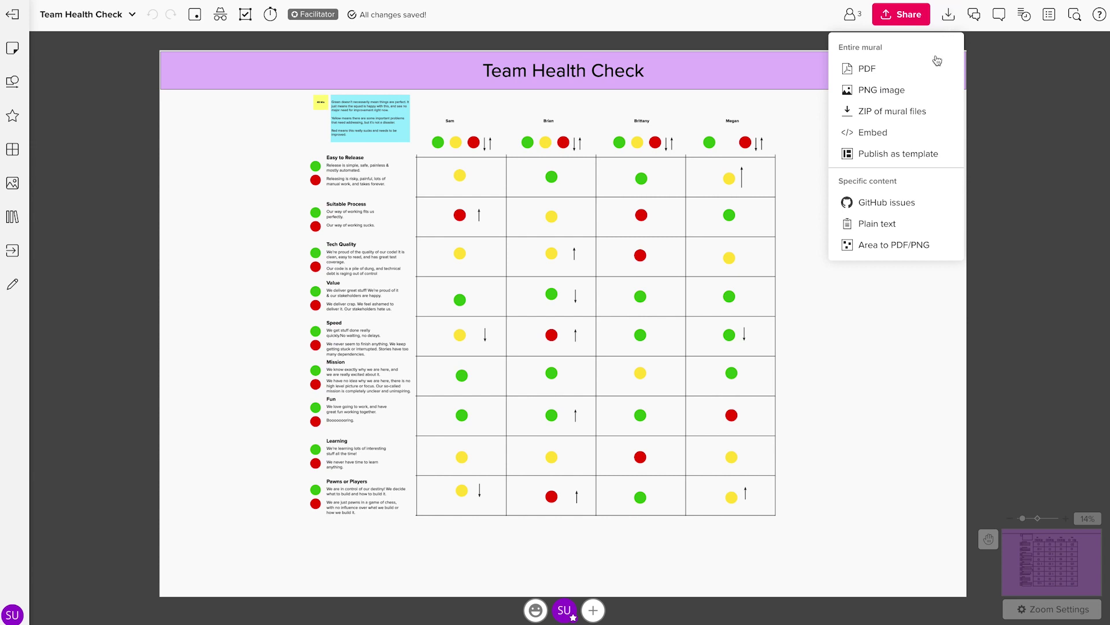
{"action": "left_click", "coordinate": [932, 89]}
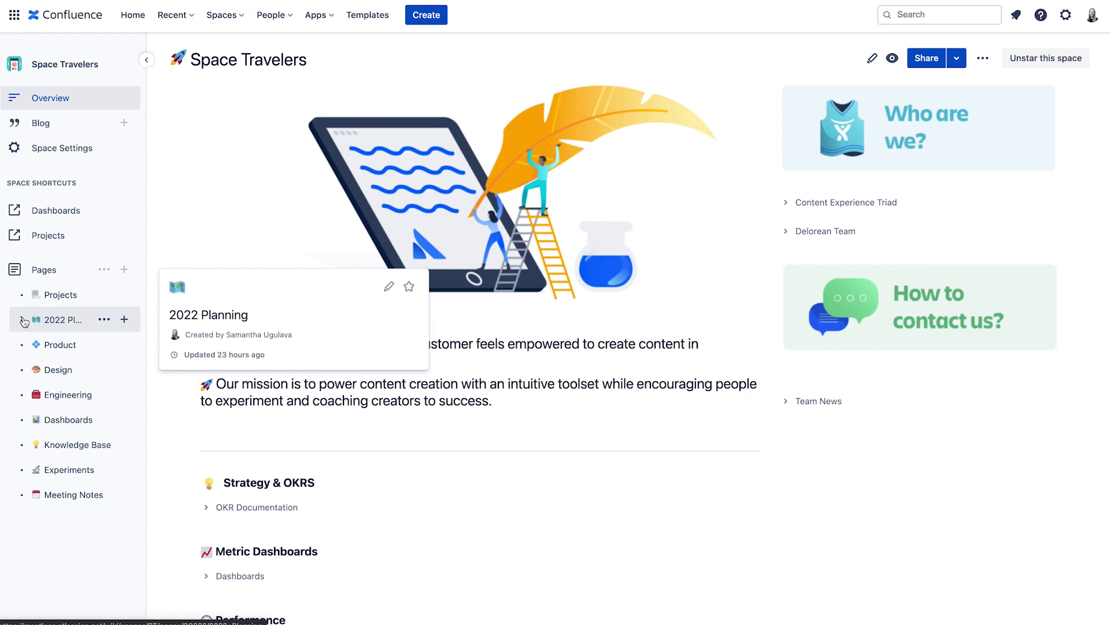
Switch to Confluence and create a page under 2022 Planning in the Space Travelers space, titled "Team Health Check"
{"action": "left_click", "coordinate": [24, 320]}
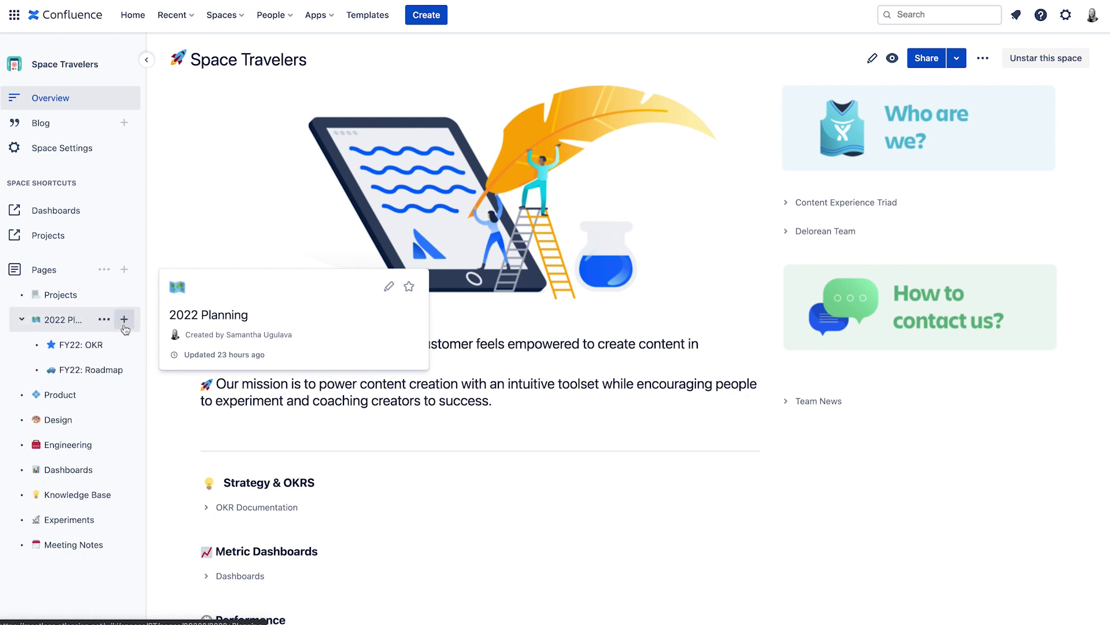
{"action": "left_click", "coordinate": [122, 320]}
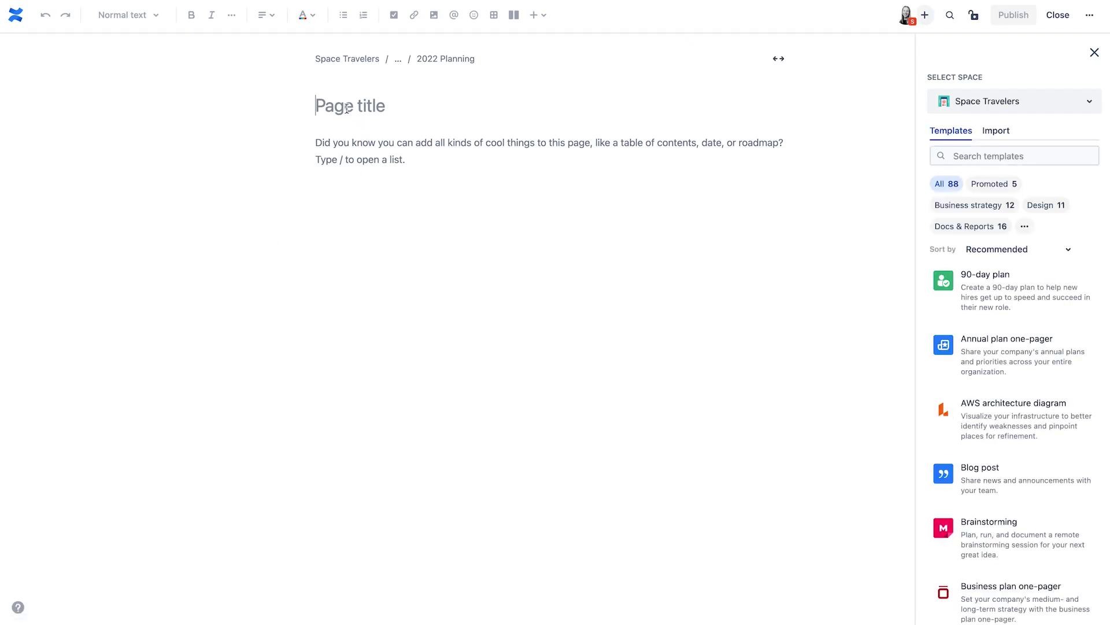
{"action": "type", "text": "Team Health"}
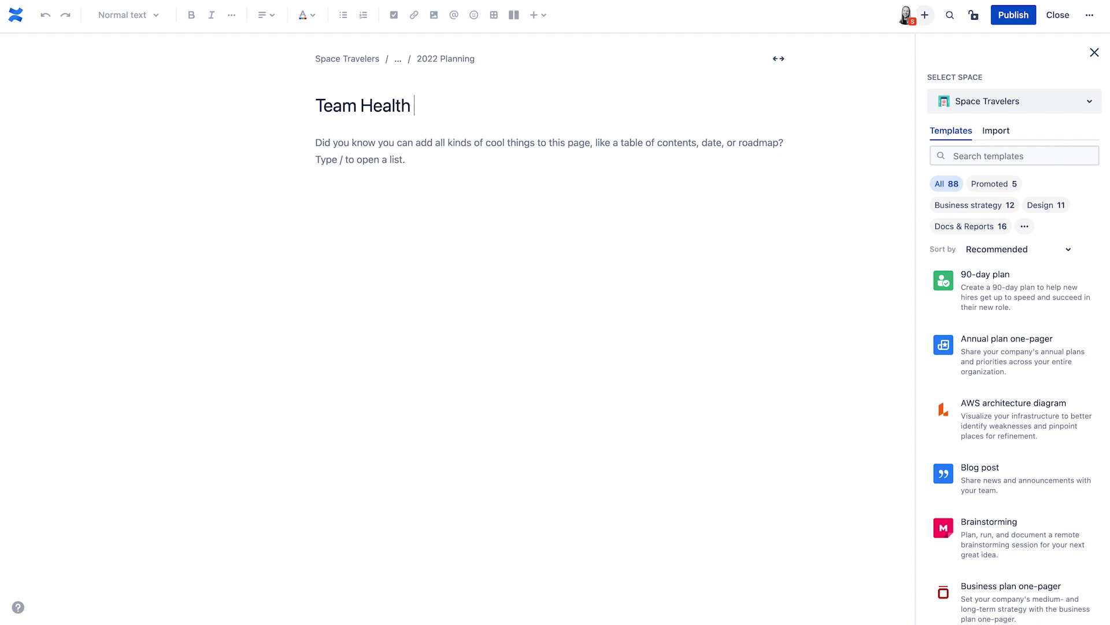
{"action": "type", "text": " Check"}
{"action": "key", "text": "Return"}
Insert an info panel at the start of the page body and paste the Team Health Check mural link into it
{"action": "type", "text": "/in"}
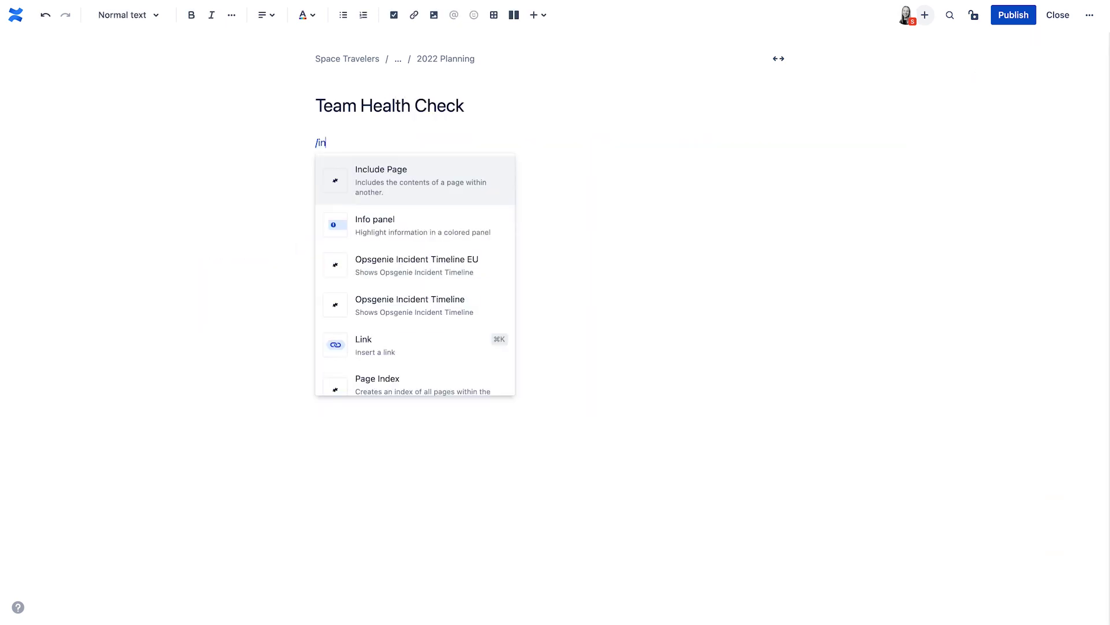
{"action": "type", "text": "fo"}
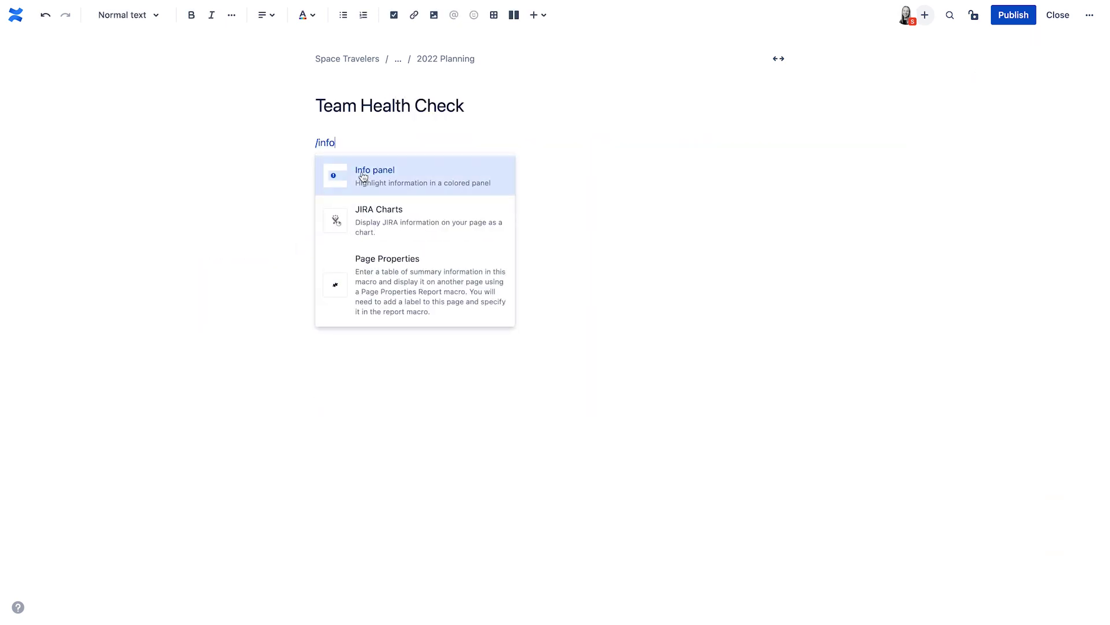
{"action": "left_click", "coordinate": [362, 175]}
{"action": "key", "text": "ctrl+v"}
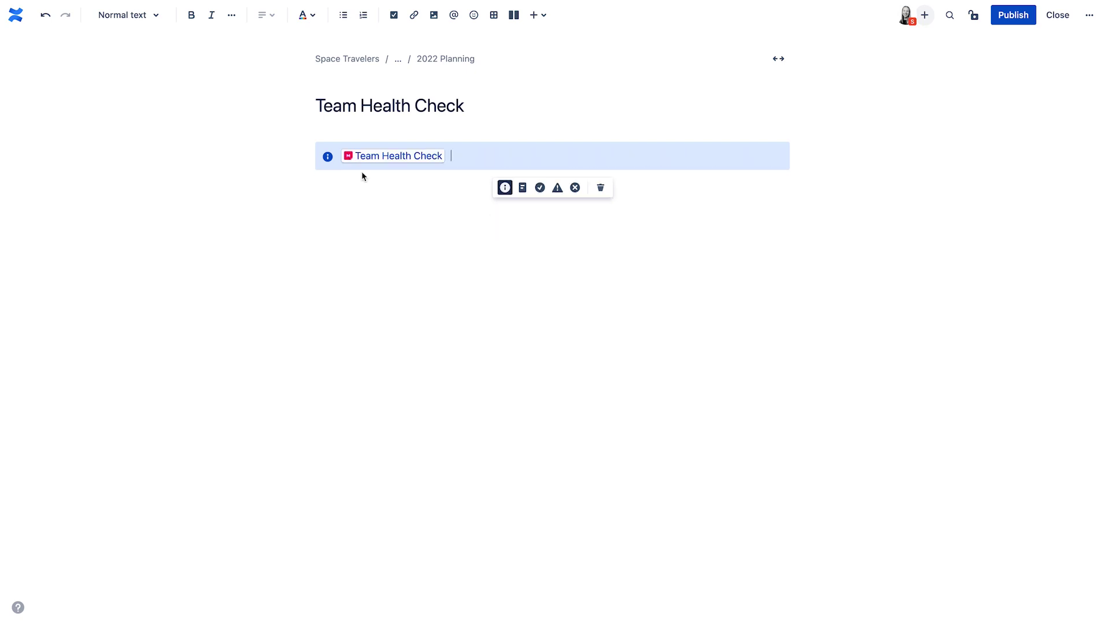
Add the date Sep 14, 2021 on a new line below the mural link in the info panel
{"action": "key", "text": "Return"}
{"action": "type", "text": "/date"}
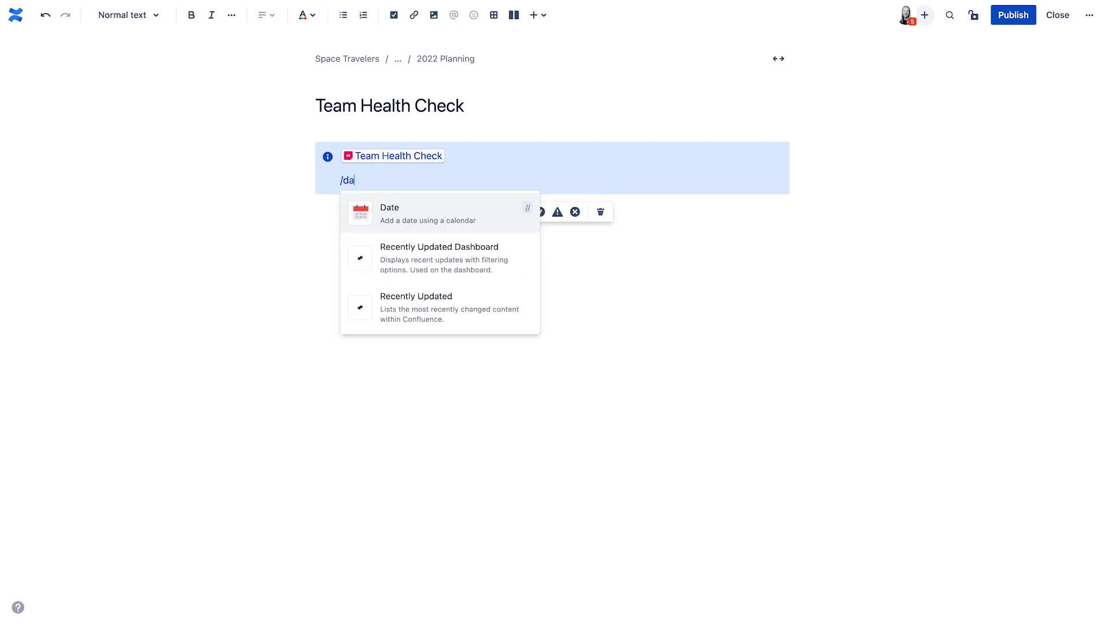
{"action": "left_click", "coordinate": [386, 216]}
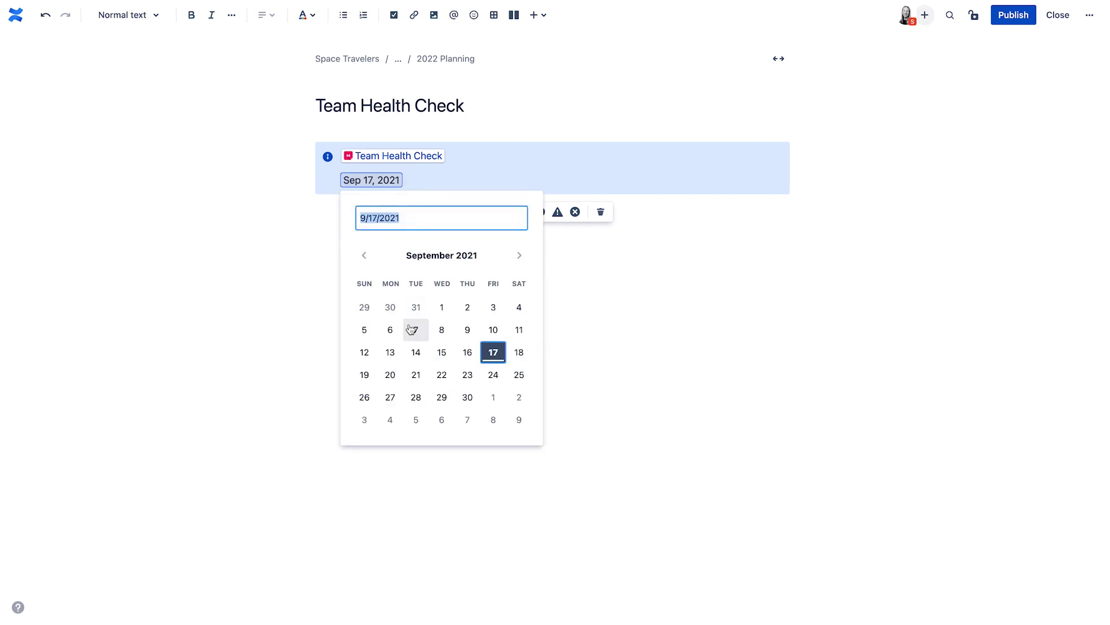
{"action": "left_click", "coordinate": [415, 351]}
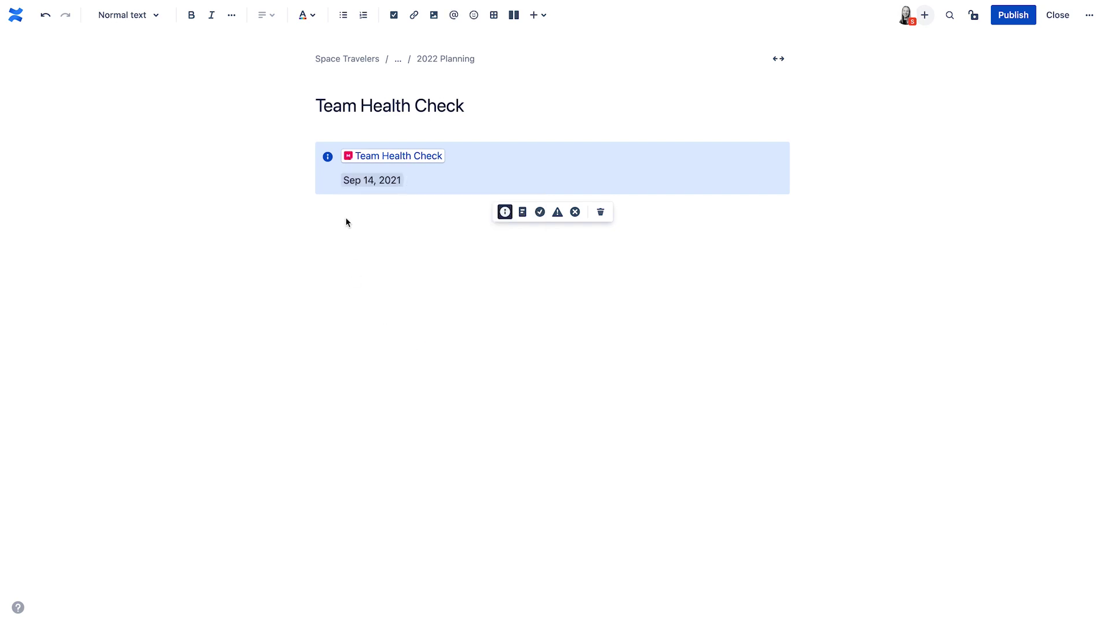
Insert a two-column table below the info panel and extend it to four rows under the header row
{"action": "left_click", "coordinate": [346, 222]}
{"action": "left_click", "coordinate": [492, 16]}
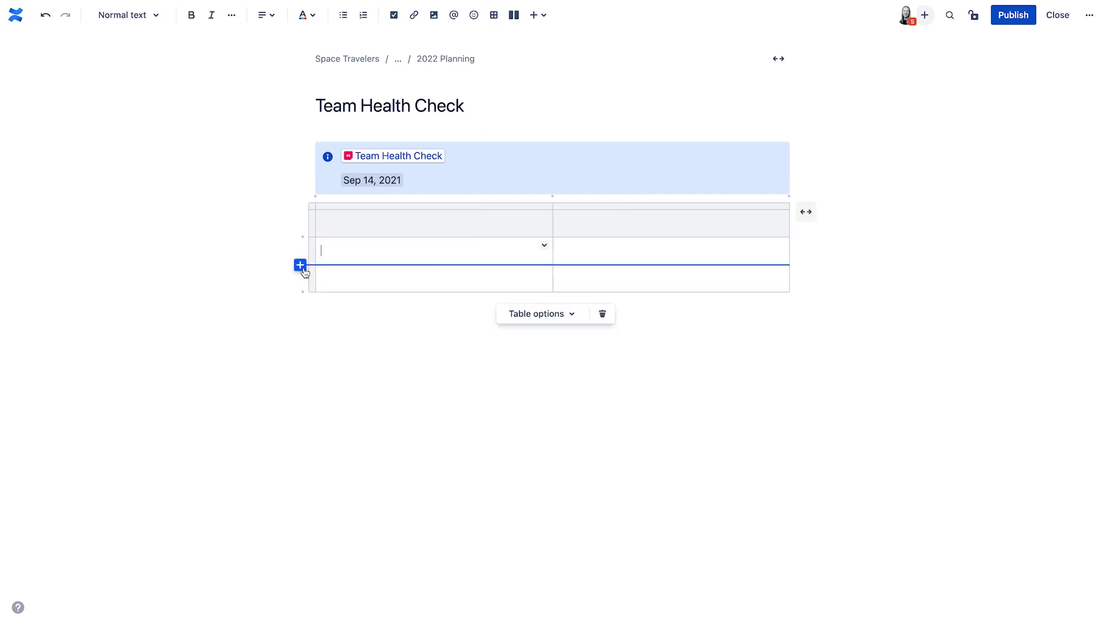
{"action": "left_click", "coordinate": [300, 265]}
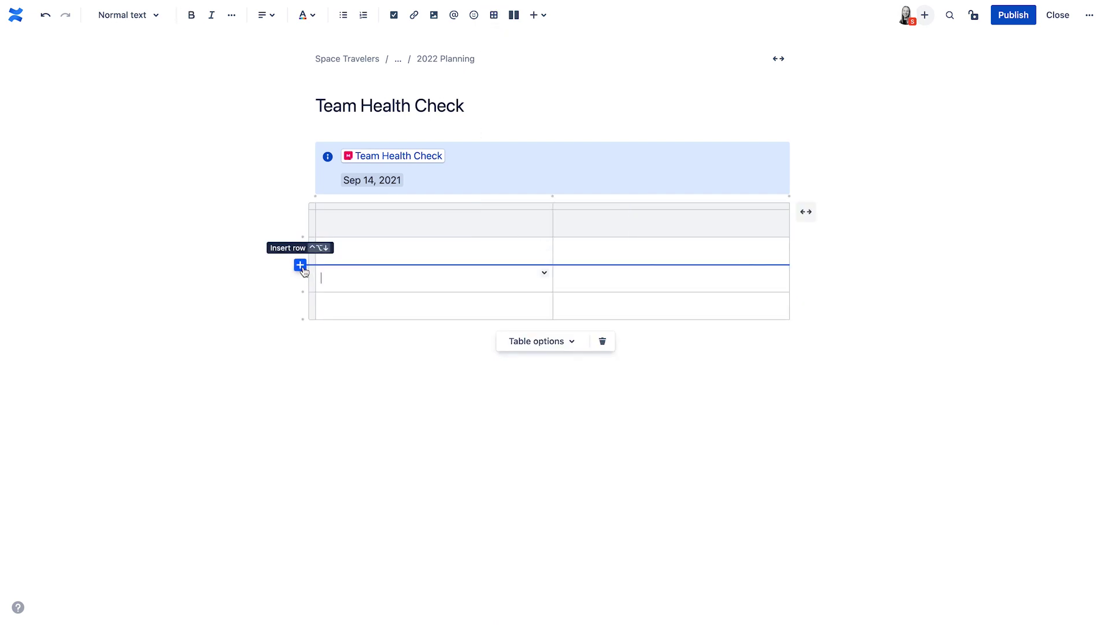
{"action": "left_click", "coordinate": [301, 265]}
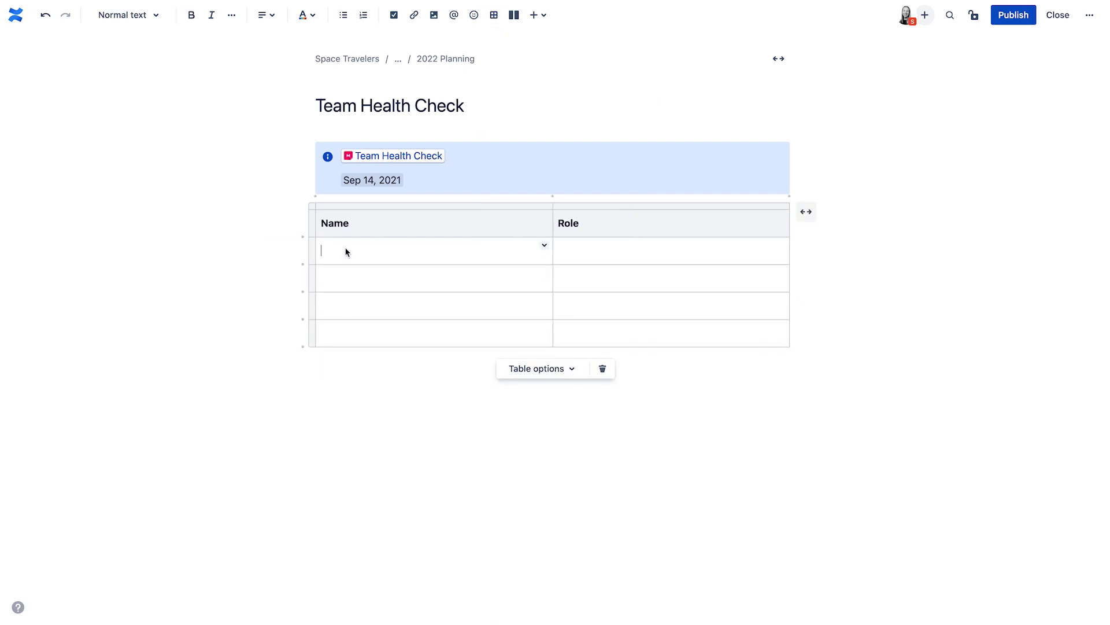
Fill in the table with Name and Role headers, the four team members' names, and the roles Product Manager, Engineer, Designer and Engineer
{"action": "type", "text": "Sam"}
{"action": "left_click", "coordinate": [571, 257]}
{"action": "type", "text": "Product Manager"}
{"action": "key", "text": "Tab"}
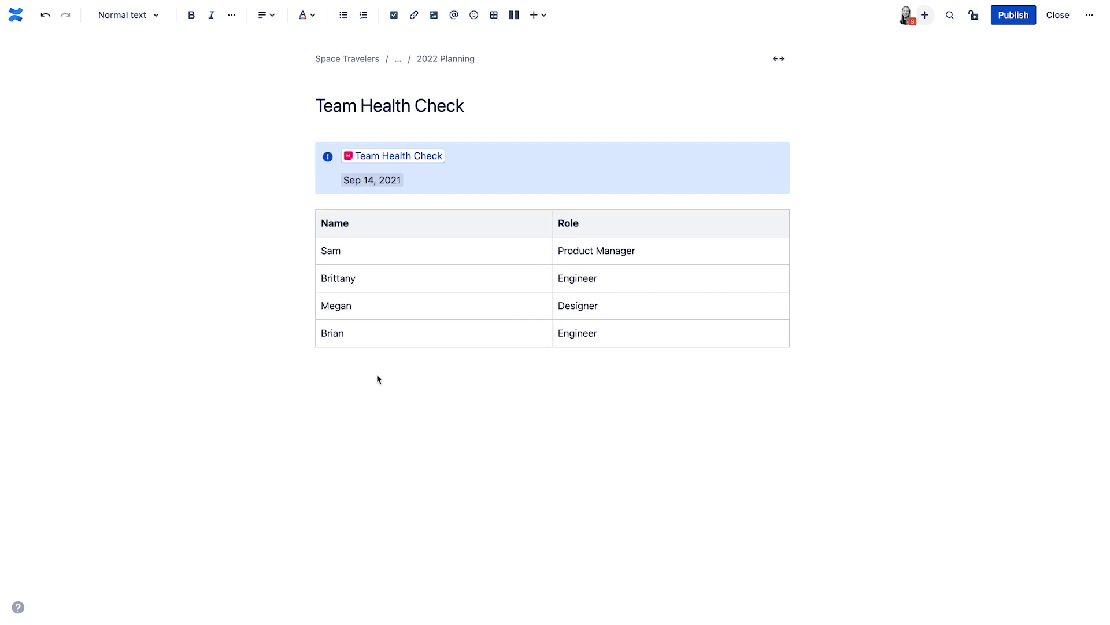
Insert a divider below the team table and place the exported Team Health Check image beneath it
{"action": "left_click", "coordinate": [377, 374]}
{"action": "type", "text": "/divi"}
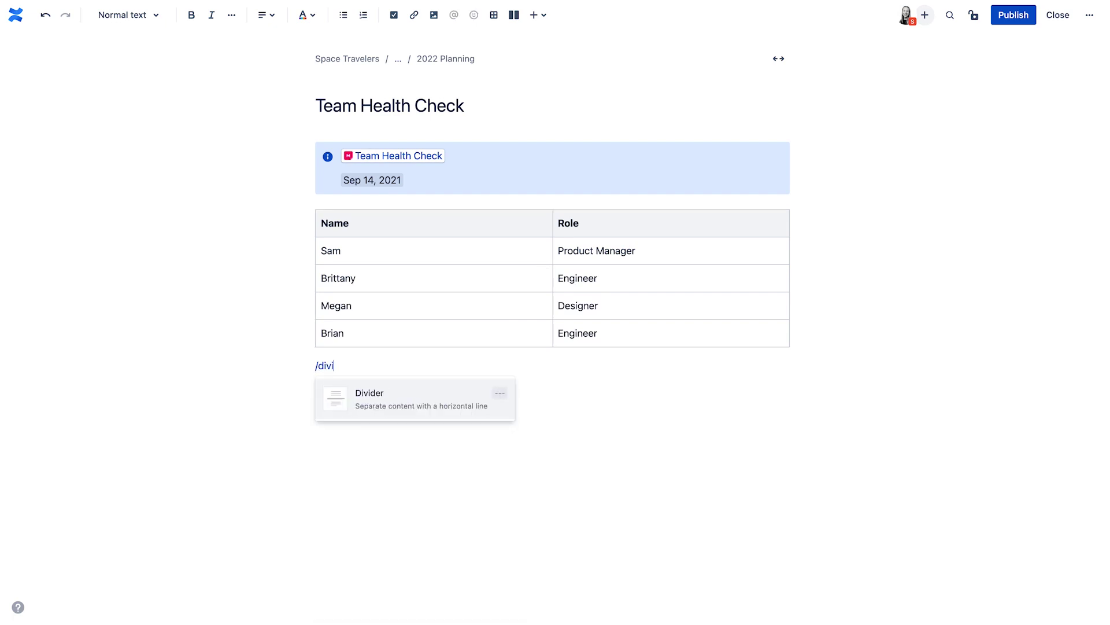
{"action": "type", "text": "der"}
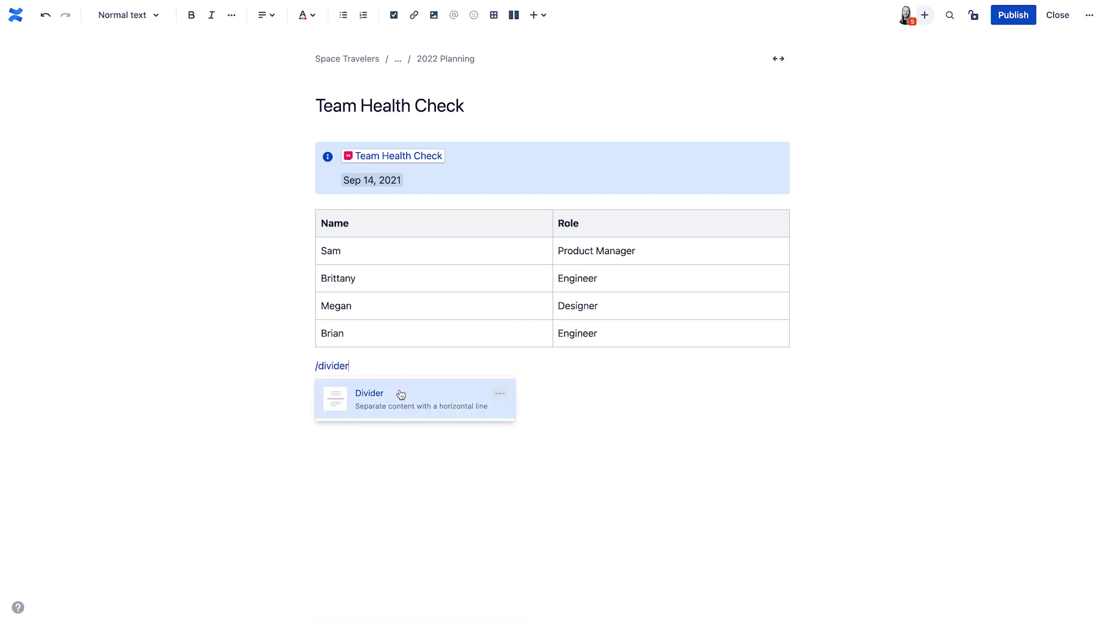
{"action": "left_click", "coordinate": [399, 392]}
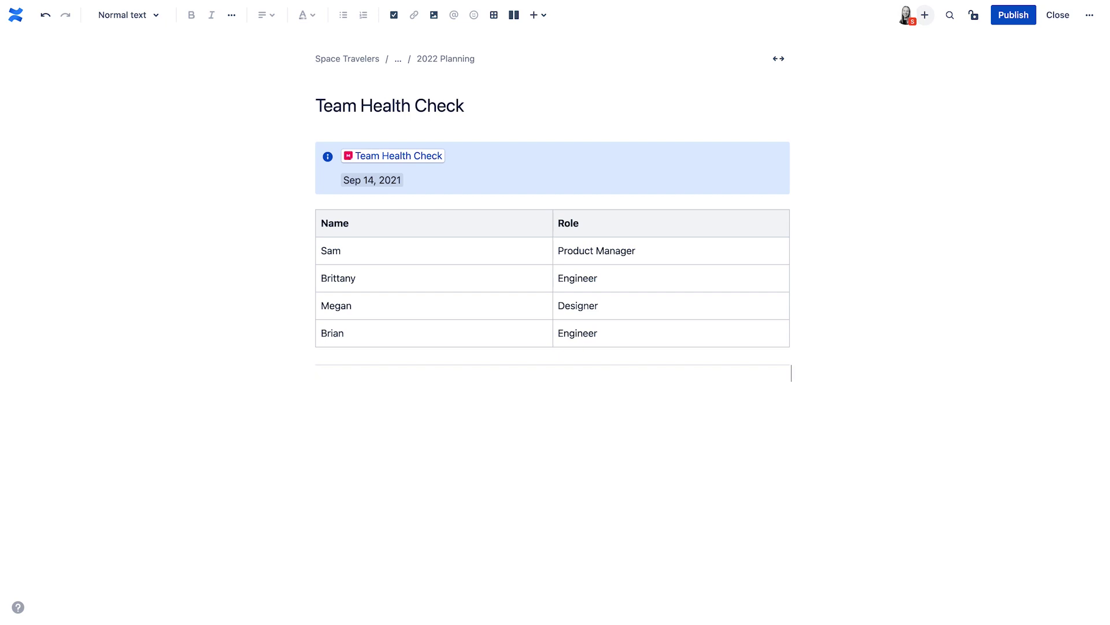
{"action": "left_click", "coordinate": [433, 16]}
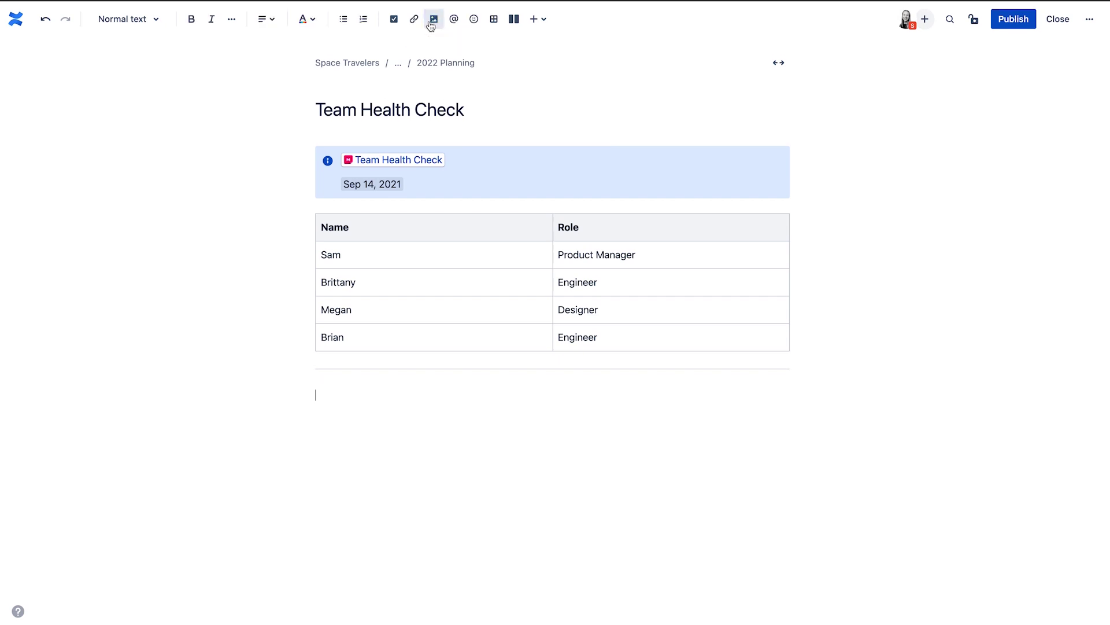
{"action": "double_click", "coordinate": [486, 240]}
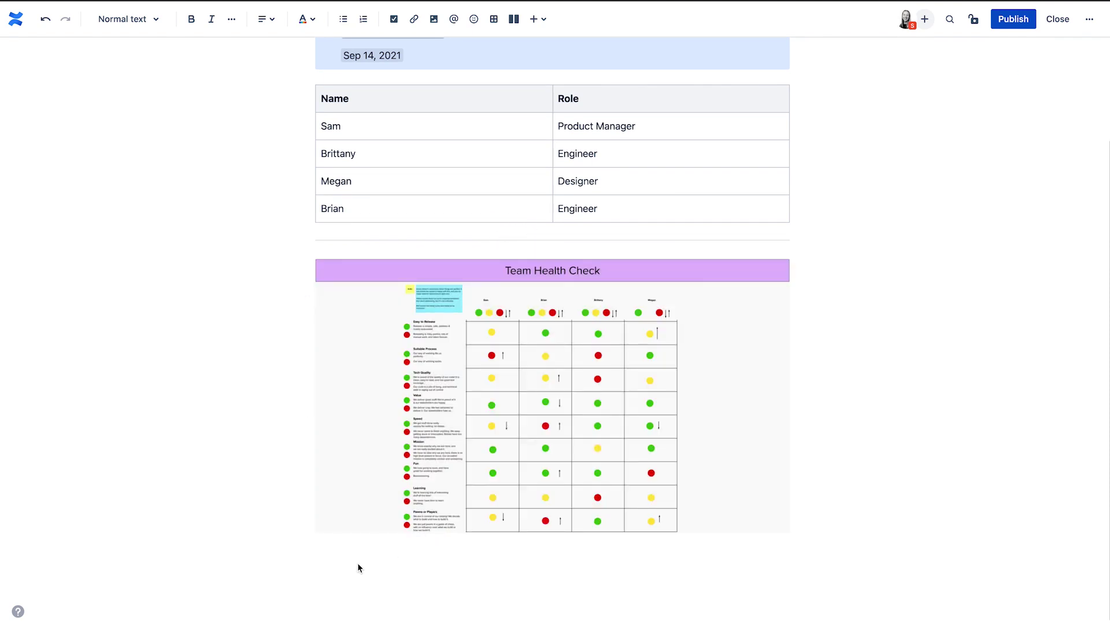
Below the image, add a "Notes:" section summarizing the workshop feedback and an "Action Items" section on product giving engineers more context about customer problems
{"action": "type", "text": "/h"}
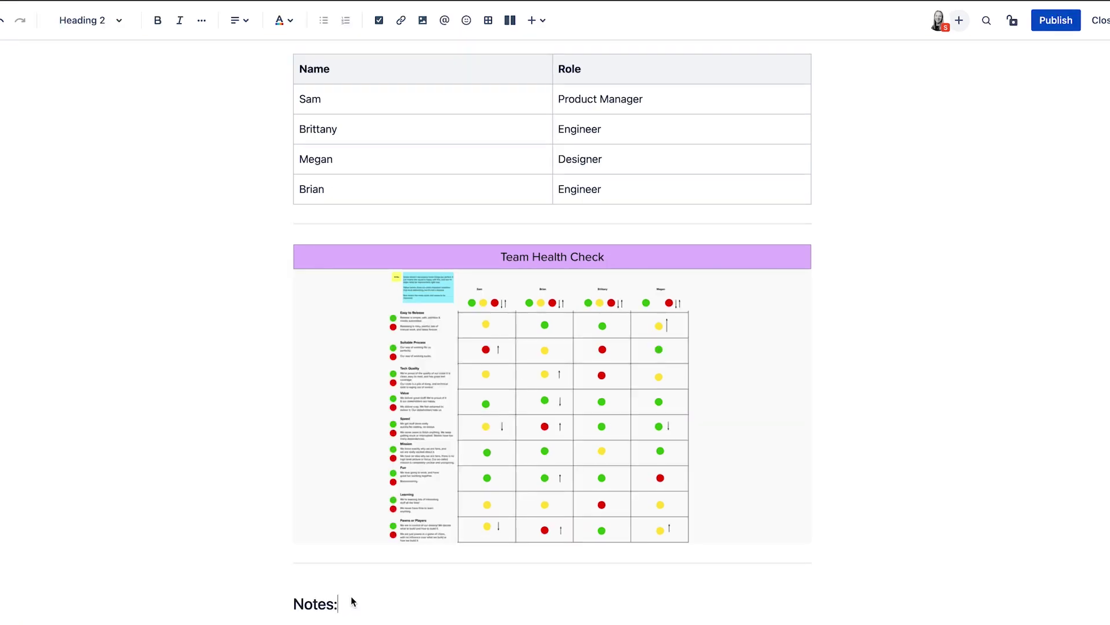
{"action": "key", "text": "Return"}
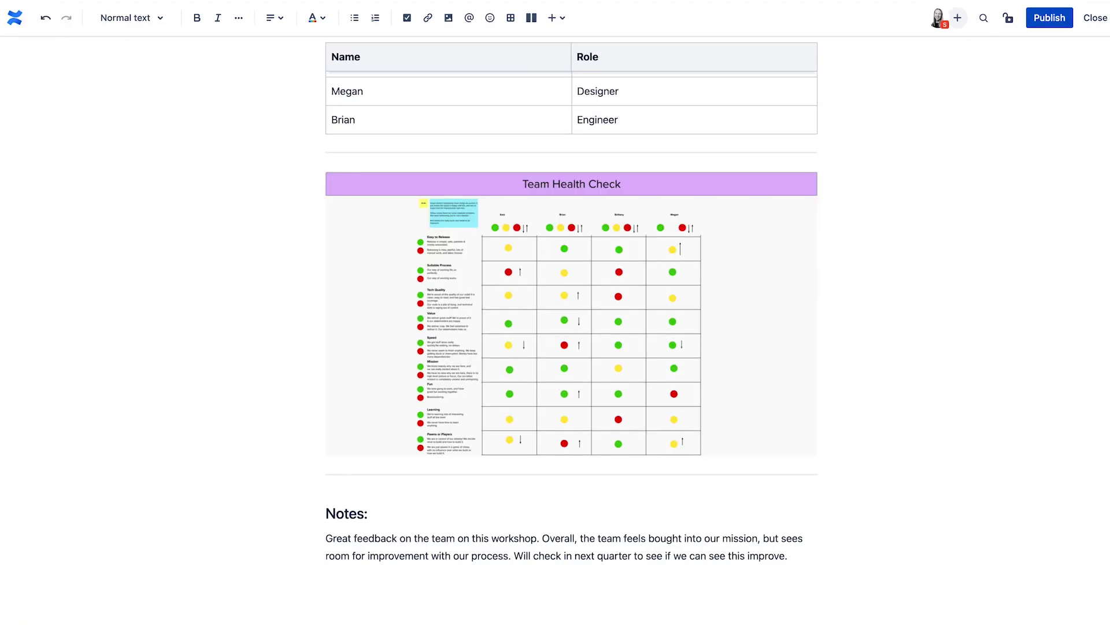
{"action": "key", "text": "Return"}
{"action": "type", "text": "Action"}
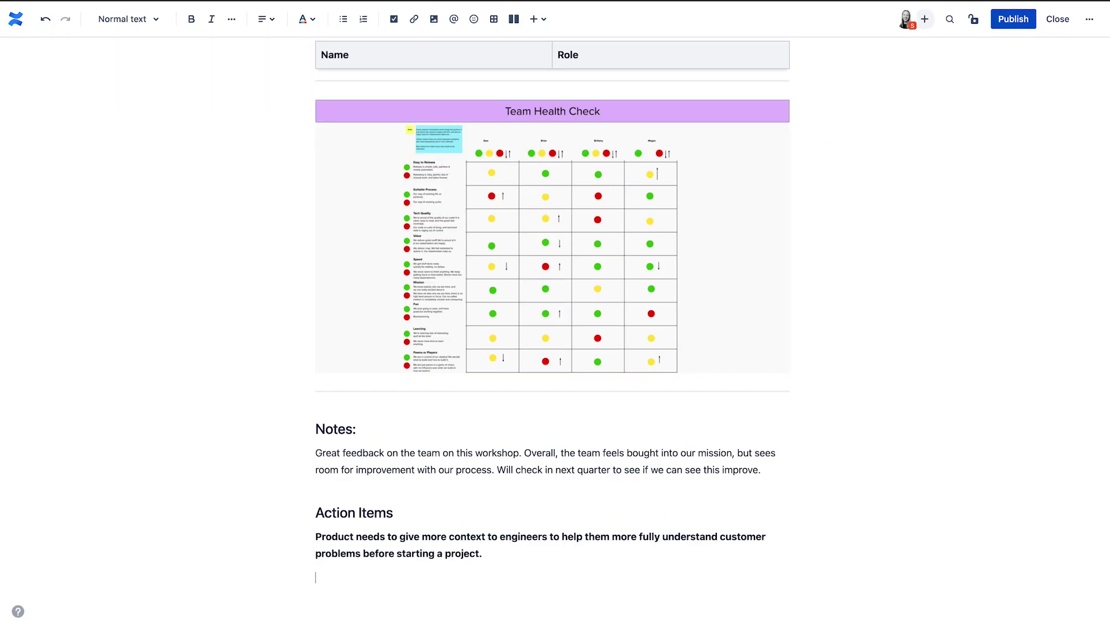
Add an action item that mentions the responsible colleague and reads "Organize a kickoff meeting with engineering for every project."
{"action": "type", "text": "/a"}
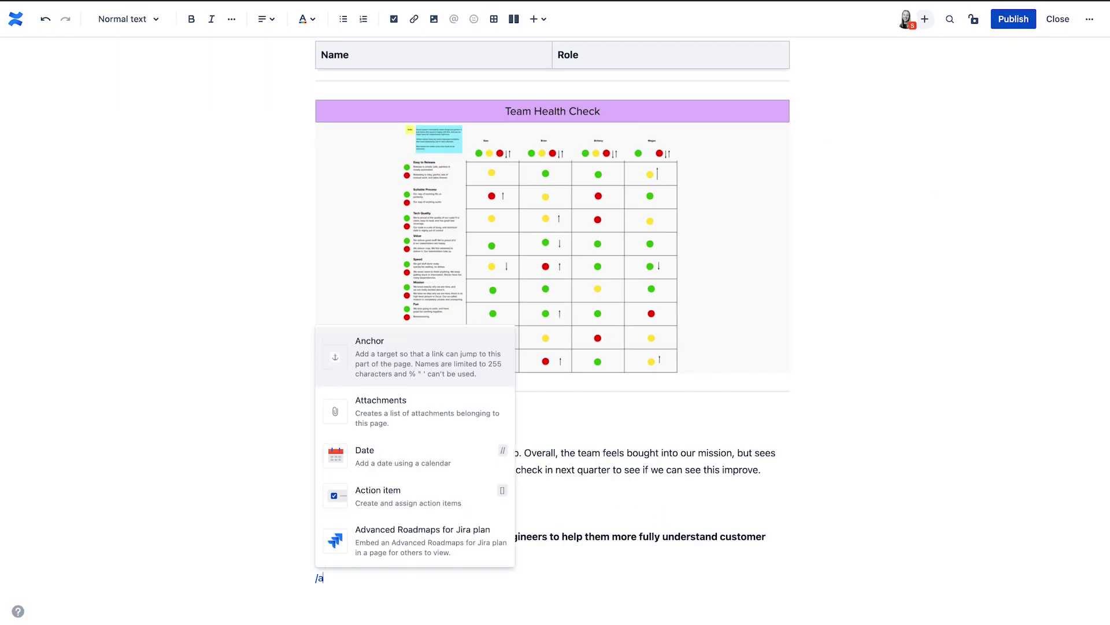
{"action": "type", "text": "ctio"}
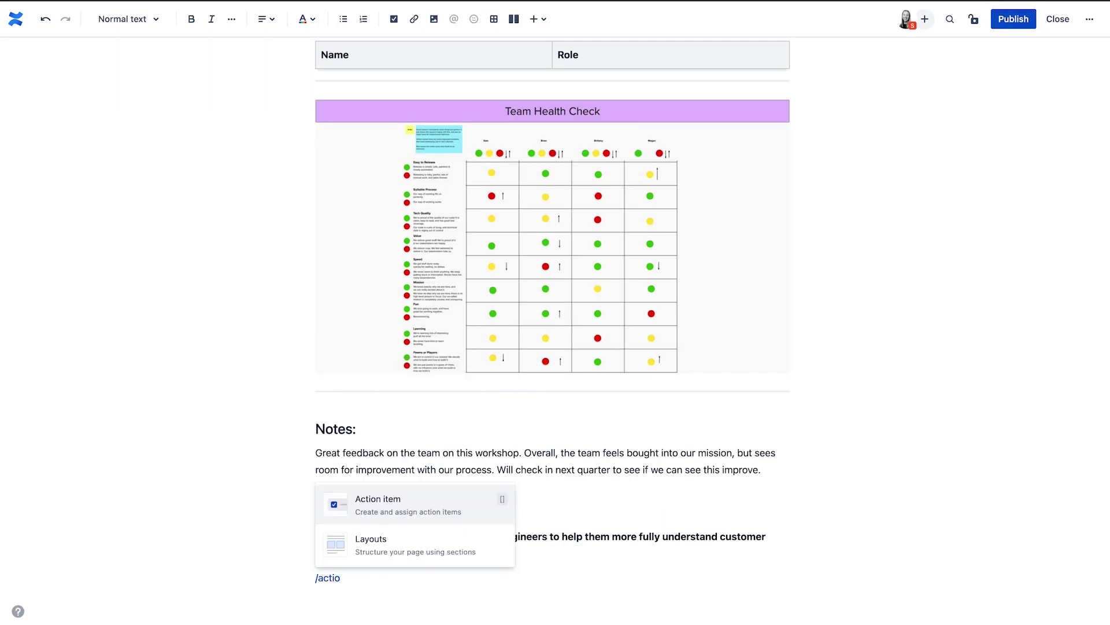
{"action": "left_click", "coordinate": [375, 505]}
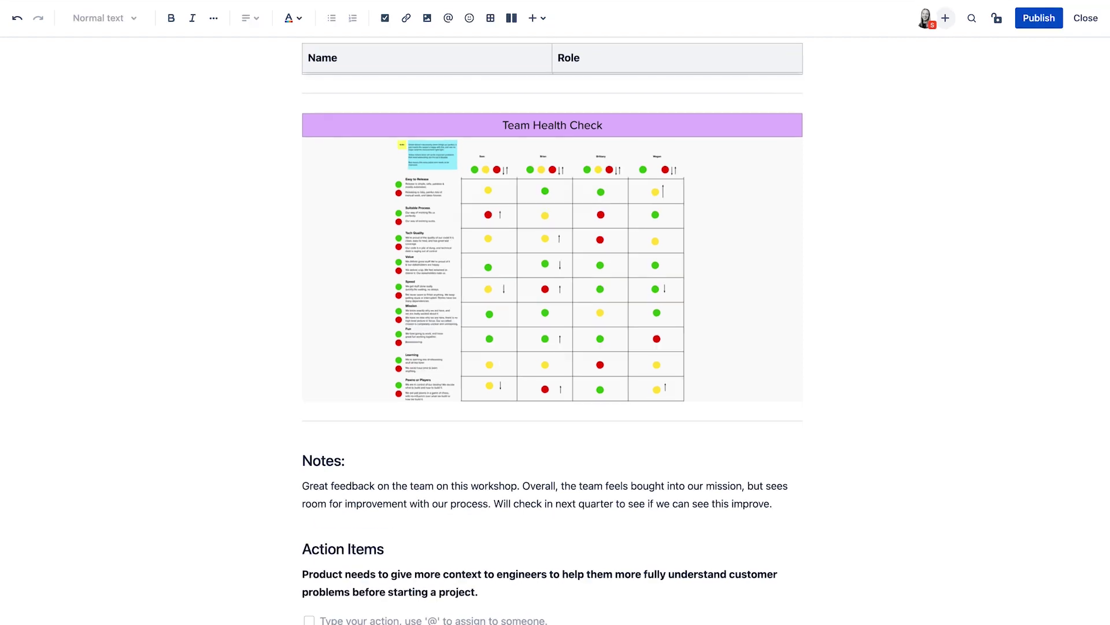
{"action": "type", "text": "@sarah"}
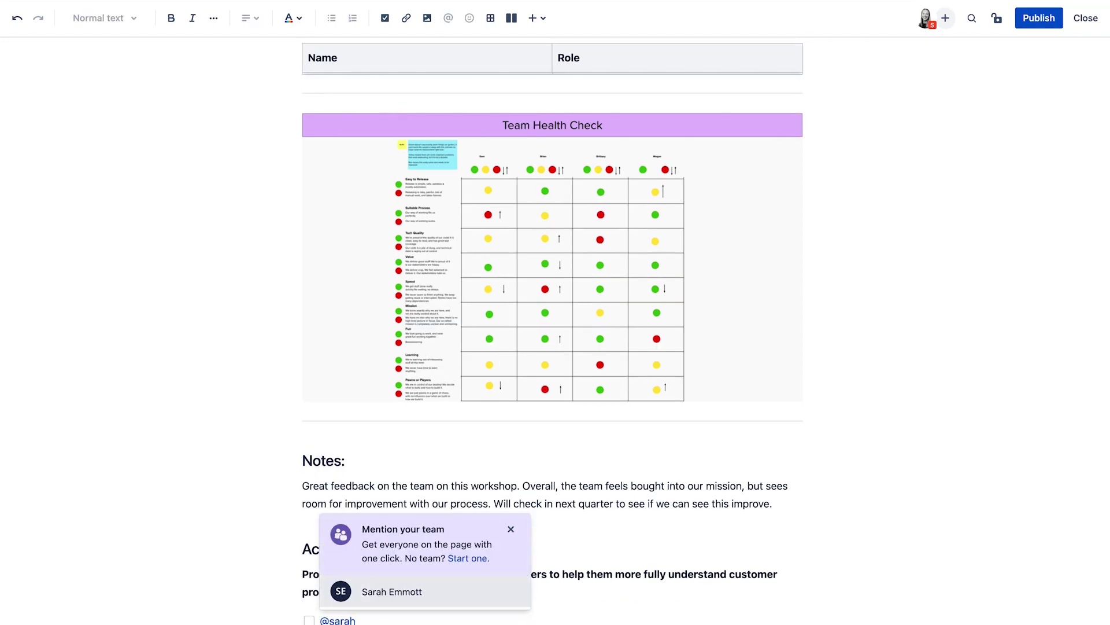
{"action": "left_click", "coordinate": [386, 592]}
{"action": "type", "text": "Organize a kickoff meeting with engineering for every project."}
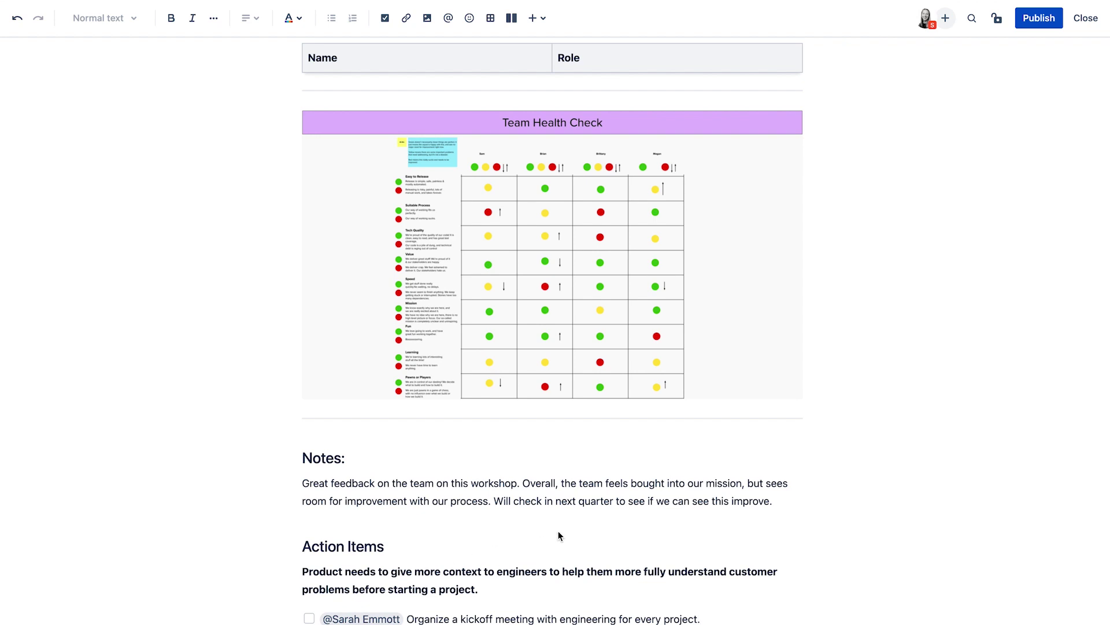
{"action": "key", "text": "Return"}
{"action": "key", "text": "Return"}
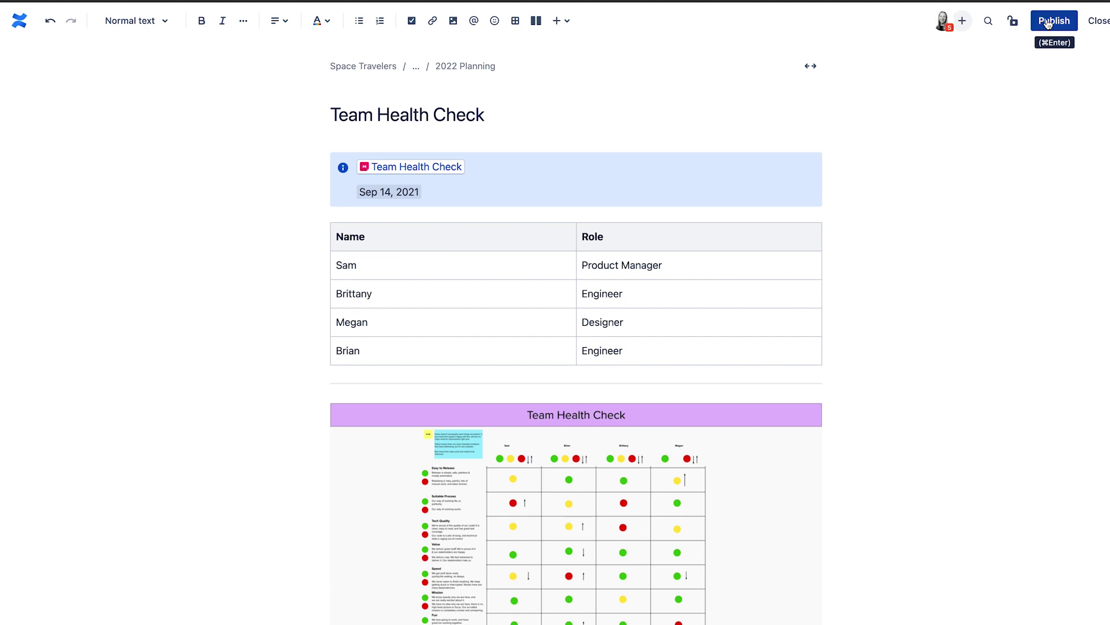
Publish the Team Health Check page and review its table, image, notes and action items
{"action": "left_click", "coordinate": [1048, 22]}
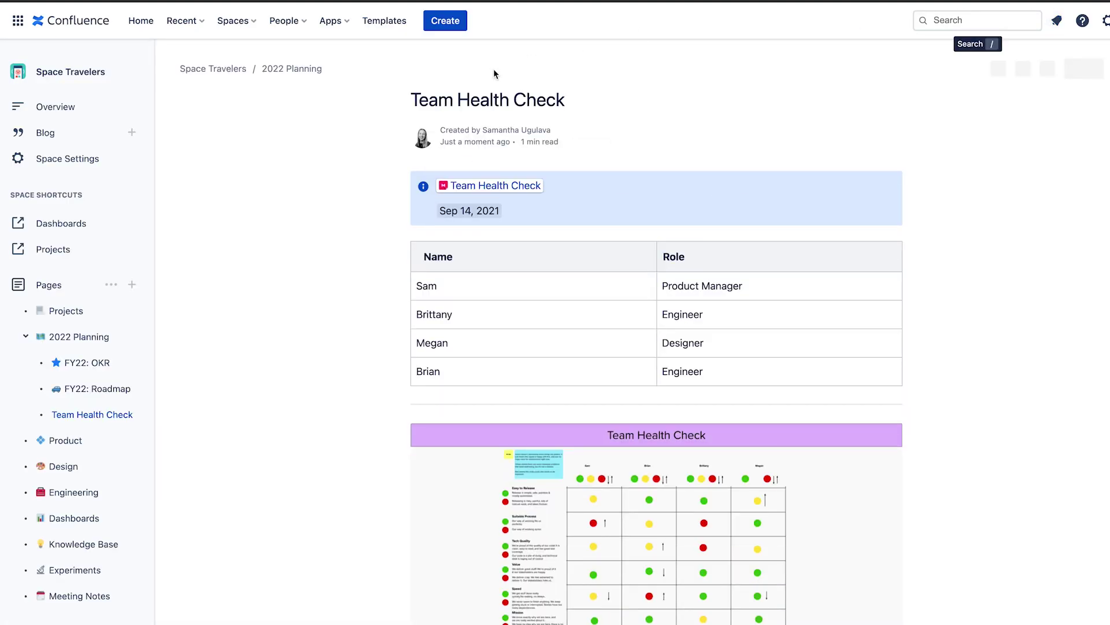
{"action": "scroll", "coordinate": [355, 334], "scroll_direction": "down", "scroll_amount": 4}
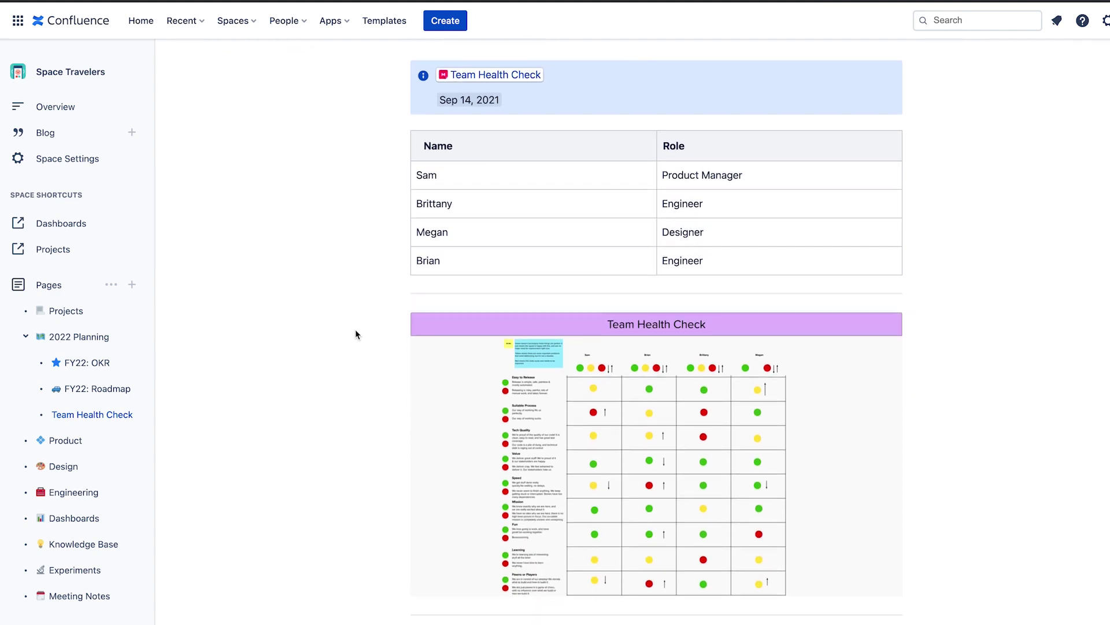
{"action": "scroll", "coordinate": [355, 334], "scroll_direction": "down", "scroll_amount": 4}
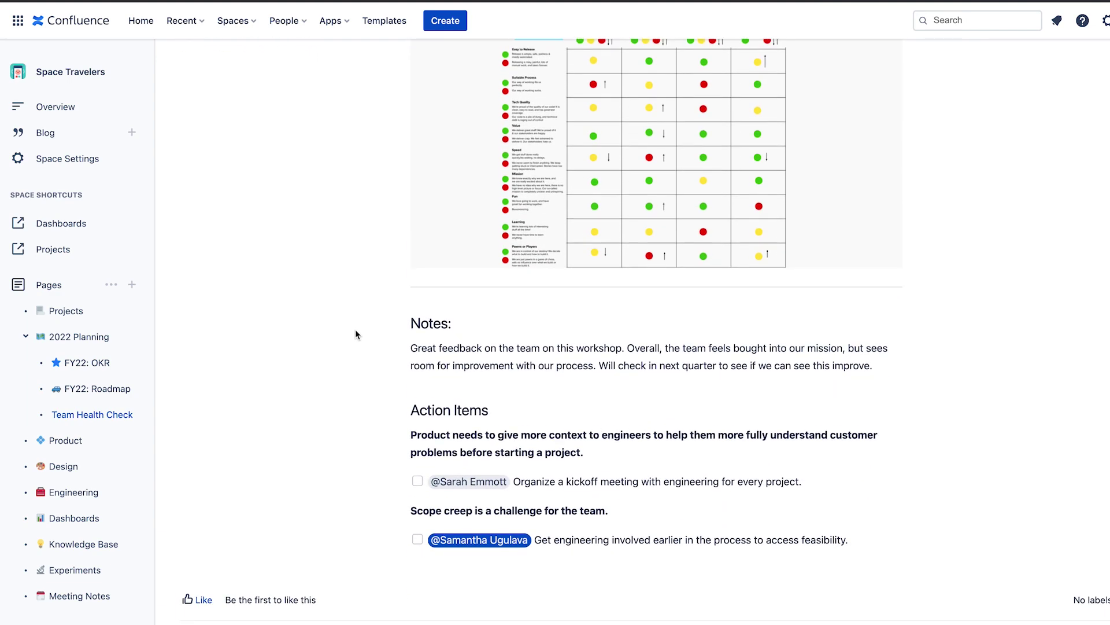
{"action": "scroll", "coordinate": [355, 335], "scroll_direction": "up", "scroll_amount": 6}
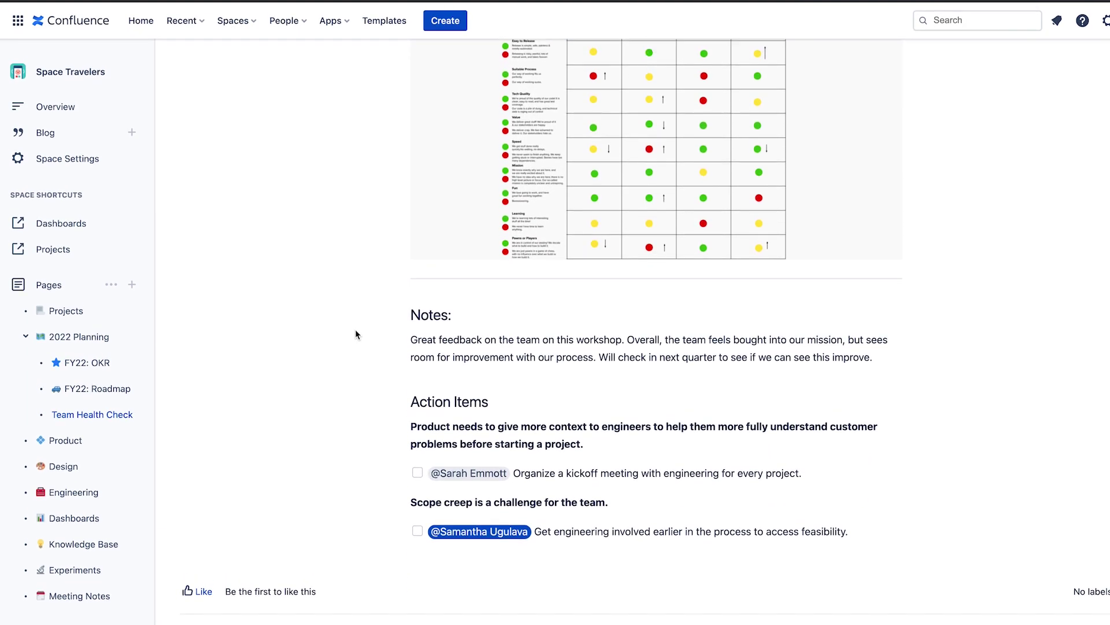